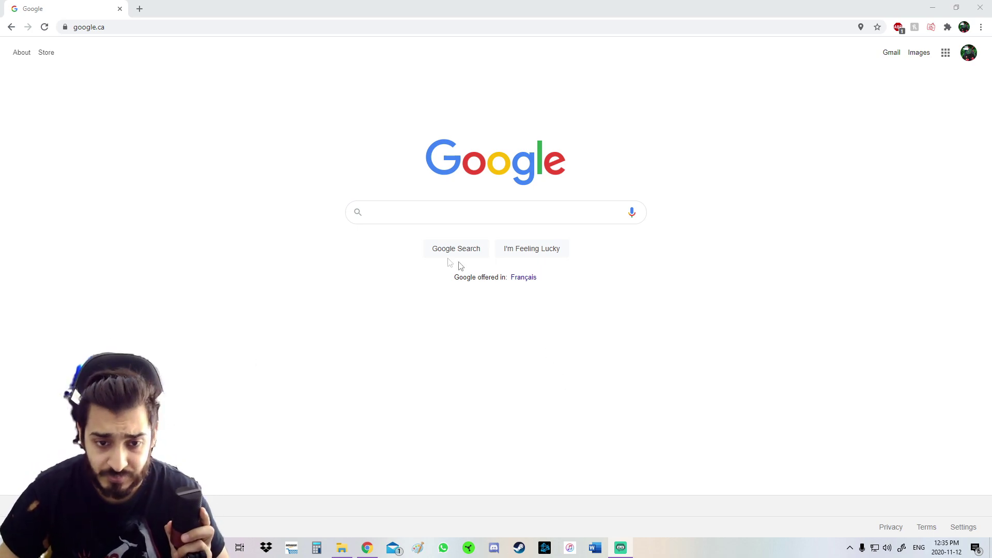
# - Search Google for "remote play" and open the PlayStation Canada Remote Play page
pyautogui.click(419, 206)
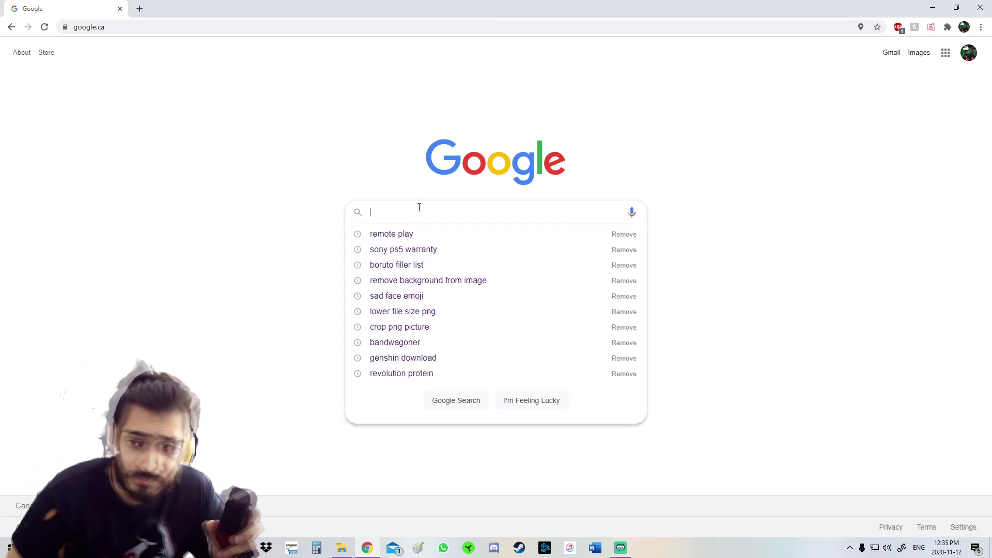
pyautogui.click(404, 237)
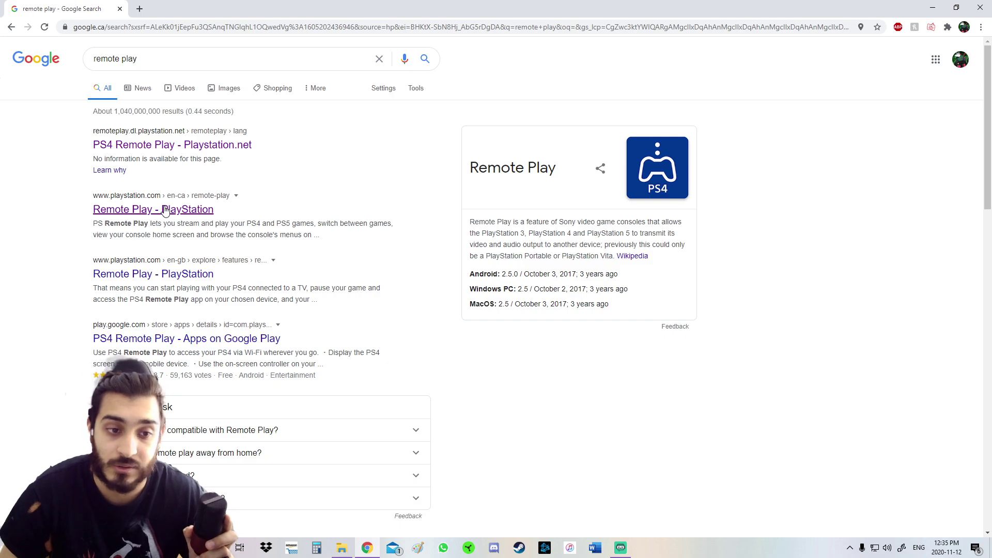
pyautogui.click(128, 214)
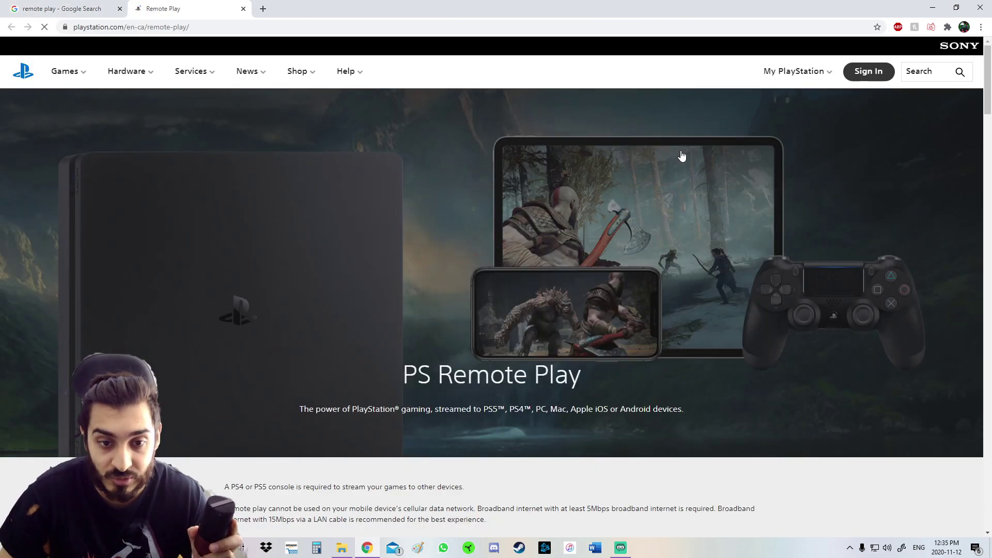
# - Go to the Windows PC and Mac download site and open the guide for controlling a PS5 console from a Windows PC
pyautogui.scroll(-10, 580, 217)
pyautogui.scroll(-20, 750, 208)
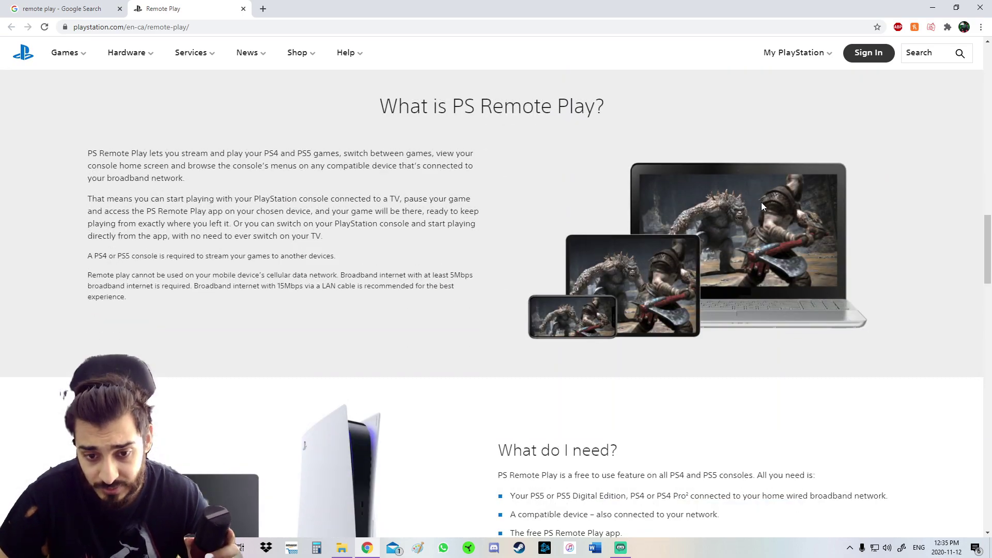
pyautogui.scroll(2, 741, 228)
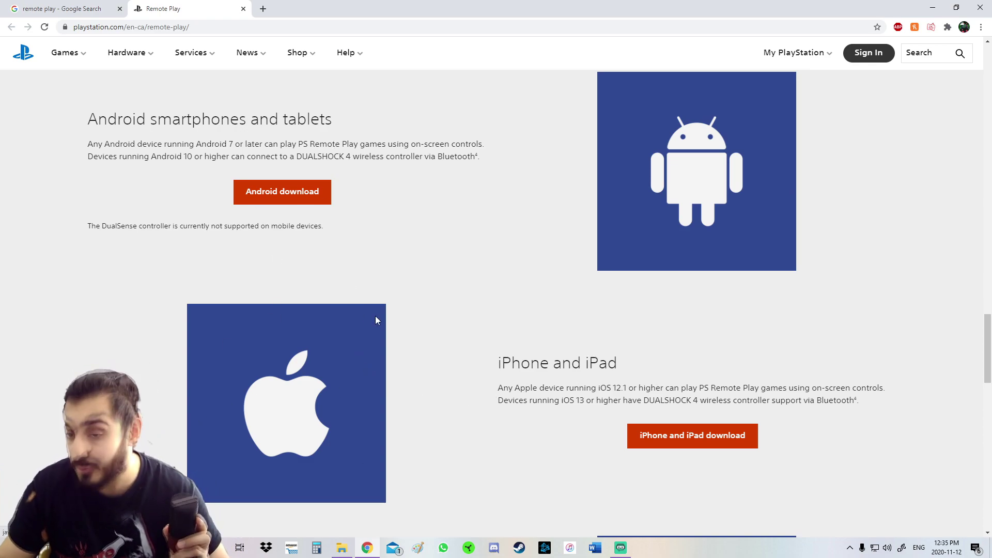
pyautogui.scroll(-5, 376, 317)
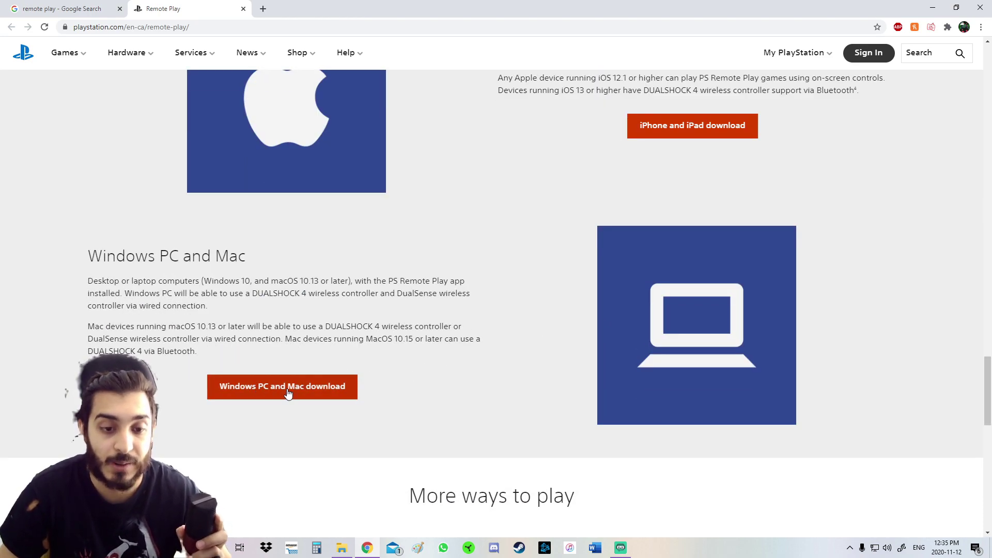
pyautogui.click(338, 389)
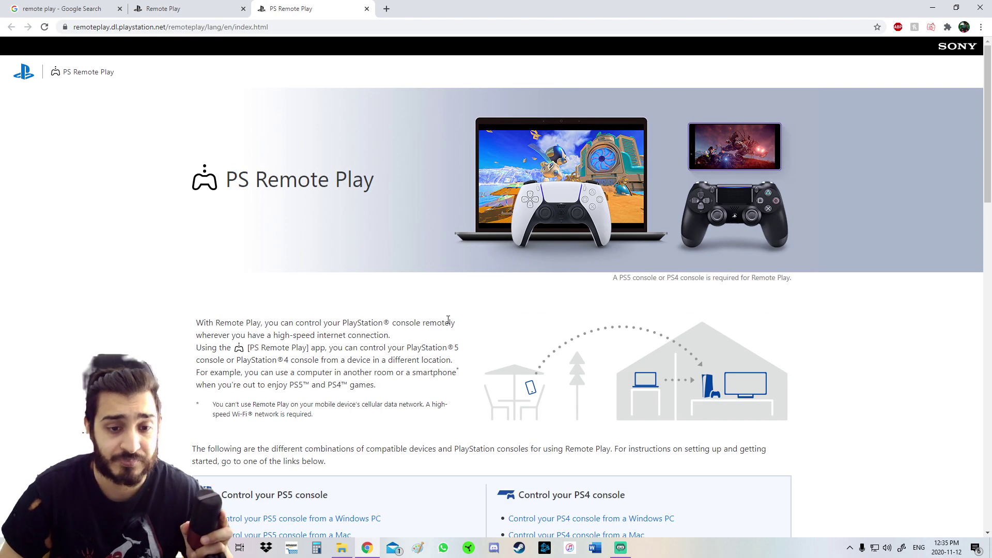
pyautogui.scroll(-3, 445, 321)
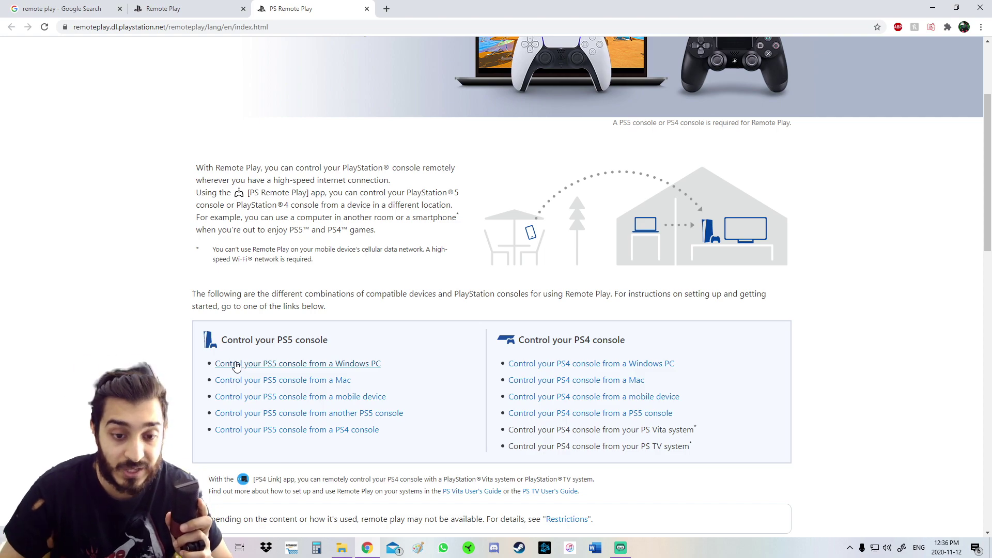
pyautogui.click(236, 364)
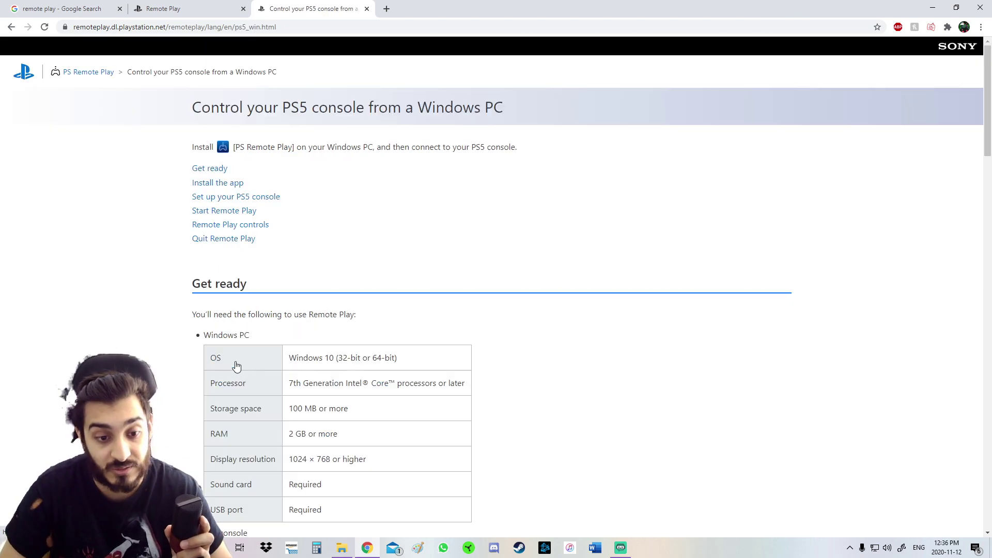
# - Review the Windows PC system requirements for Remote Play in the Get ready section
pyautogui.scroll(-7, 442, 350)
pyautogui.scroll(5, 446, 360)
pyautogui.scroll(-8, 380, 327)
pyautogui.scroll(8, 379, 326)
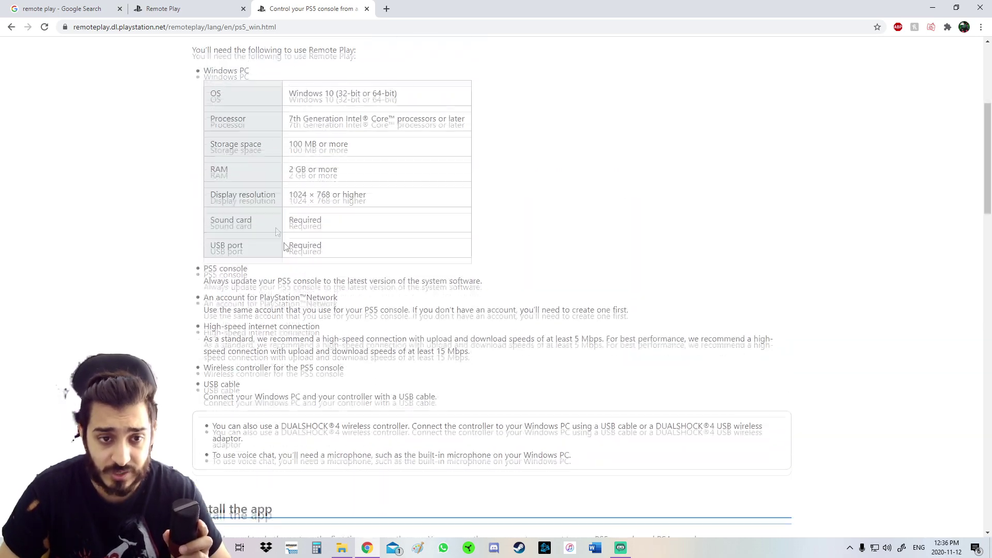
pyautogui.moveTo(198, 94); pyautogui.dragTo(361, 275)
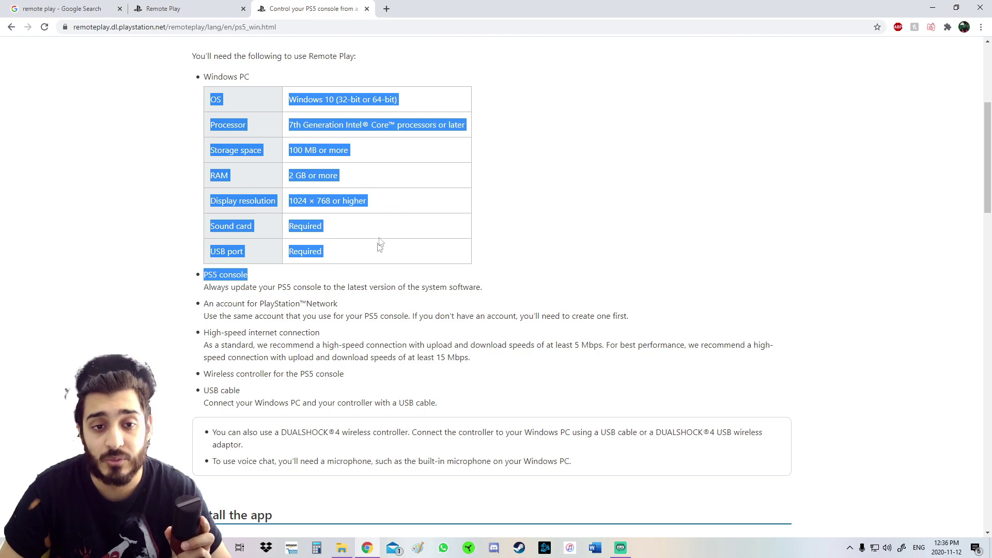
pyautogui.click(375, 259)
# - Agree to the software license agreement and privacy policy, and download the PS Remote Play installer
pyautogui.scroll(-5, 376, 261)
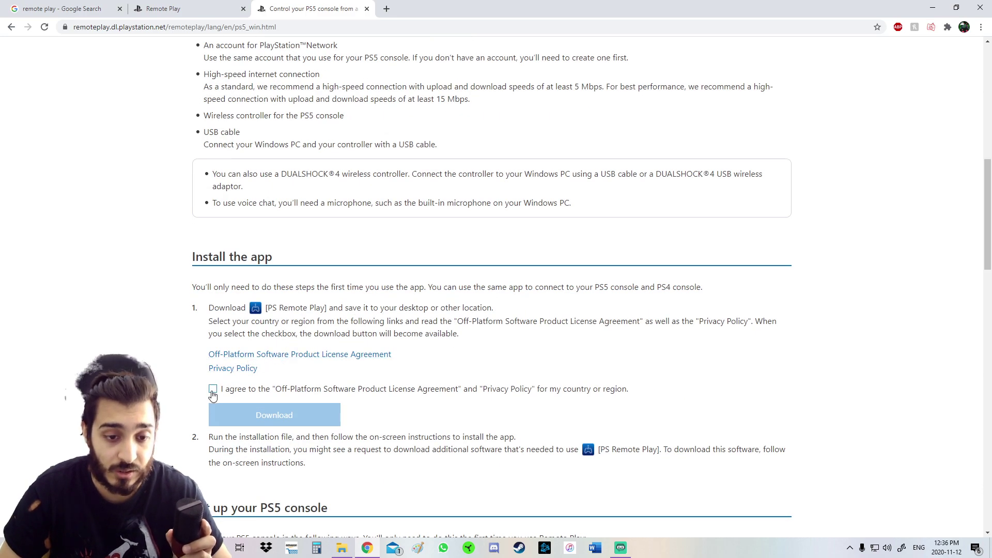
pyautogui.click(212, 388)
pyautogui.click(274, 416)
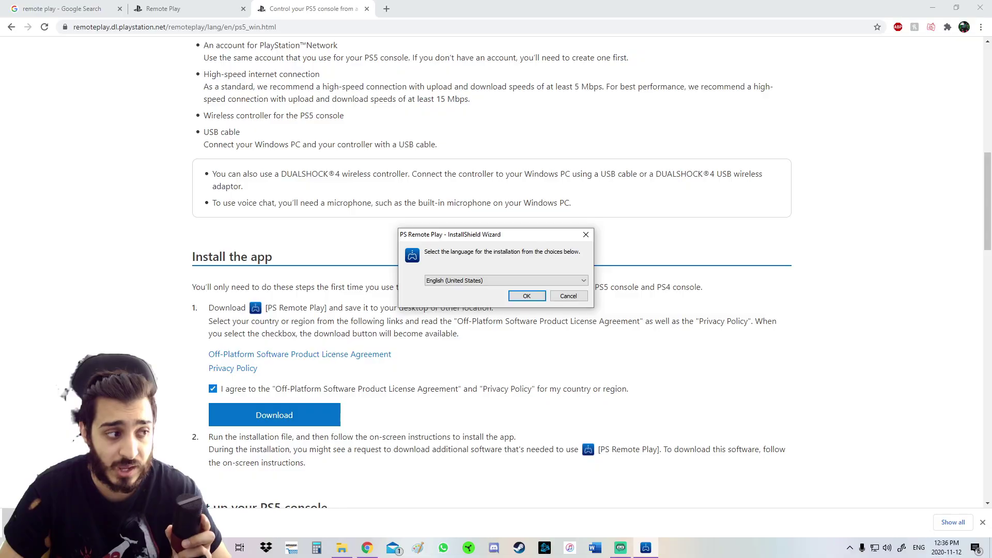
# - Choose English (United States) as the installation language and start the setup wizard
pyautogui.click(526, 280)
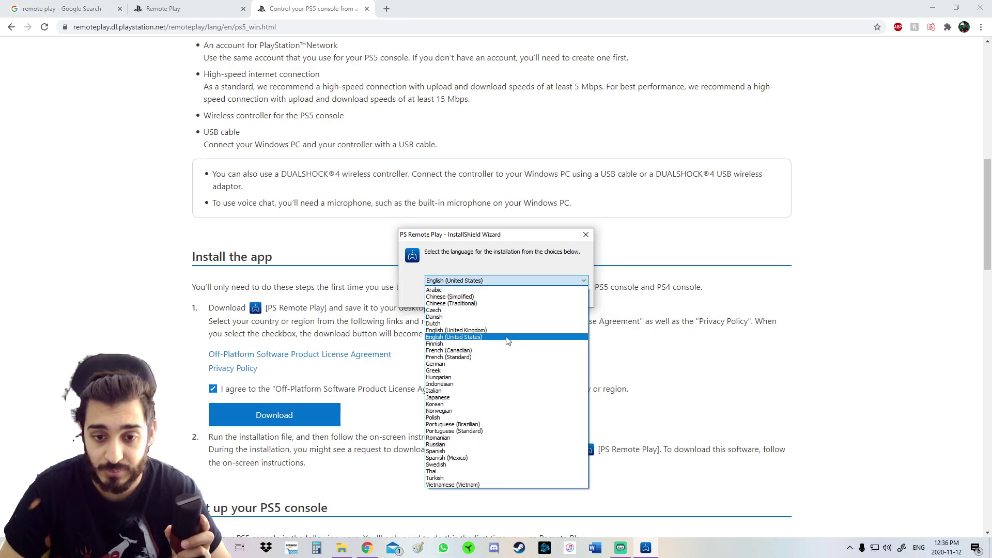
pyautogui.click(507, 337)
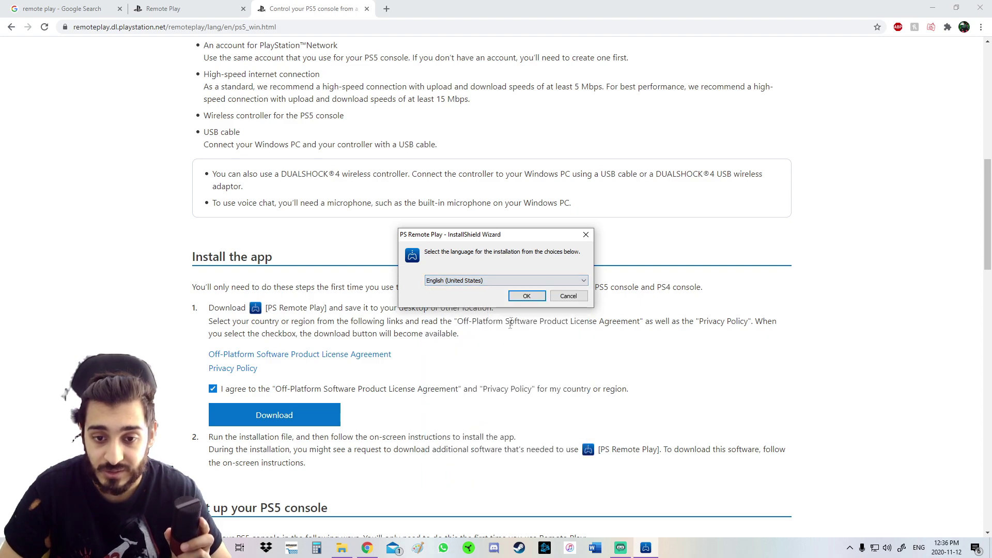
pyautogui.click(527, 299)
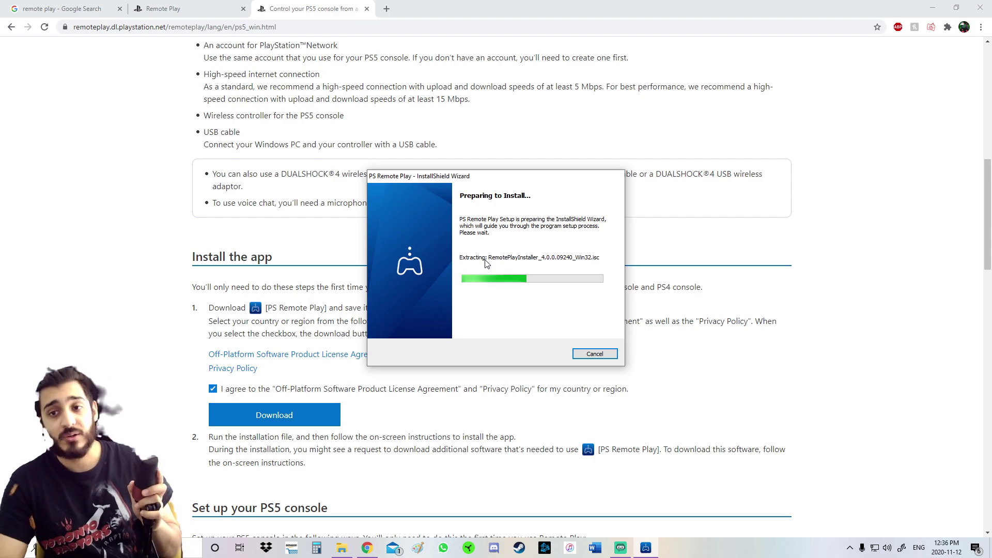
# - Minimize the browser, install PS Remote Play to the default Program Files folder, and finish with the app set to launch
pyautogui.click(933, 8)
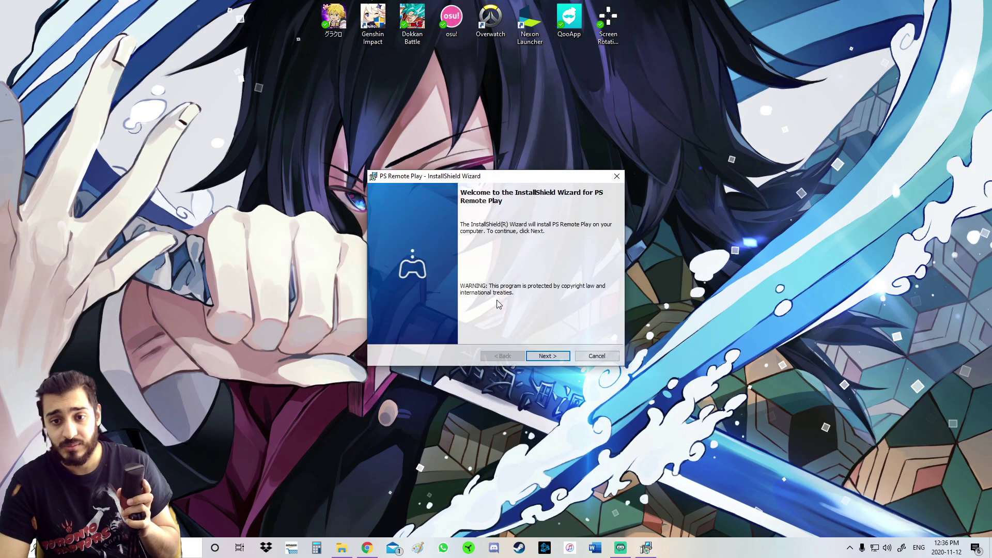
pyautogui.click(557, 360)
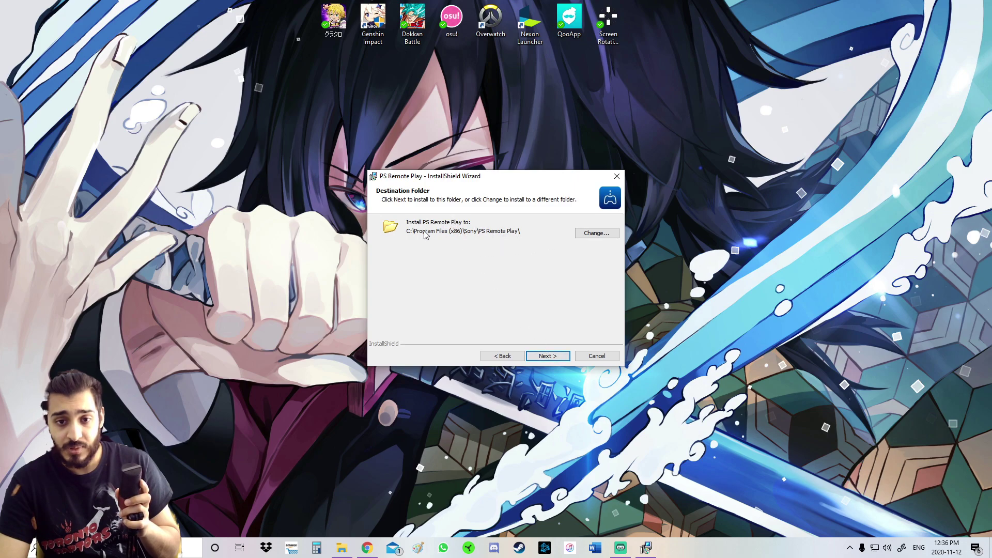
pyautogui.click(558, 358)
pyautogui.click(544, 357)
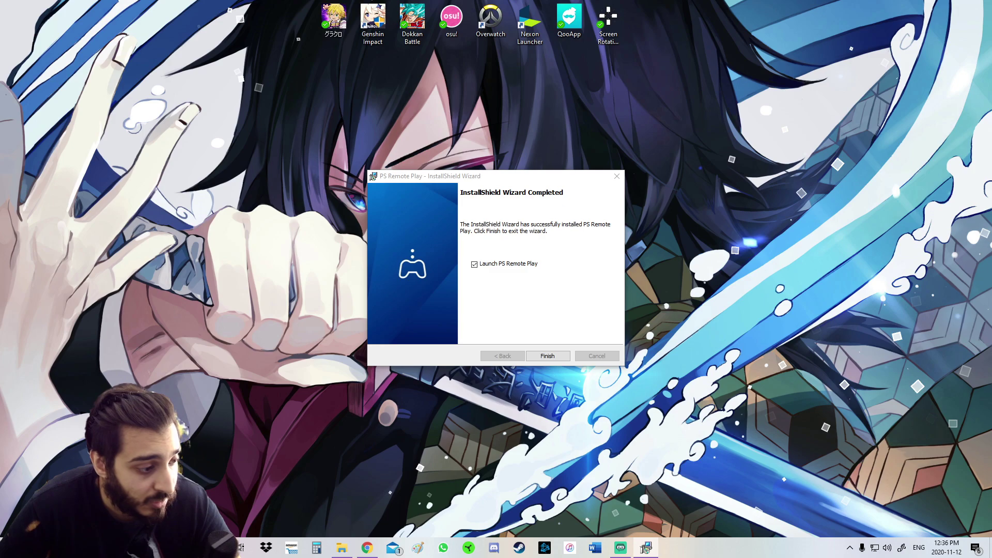
pyautogui.click(547, 357)
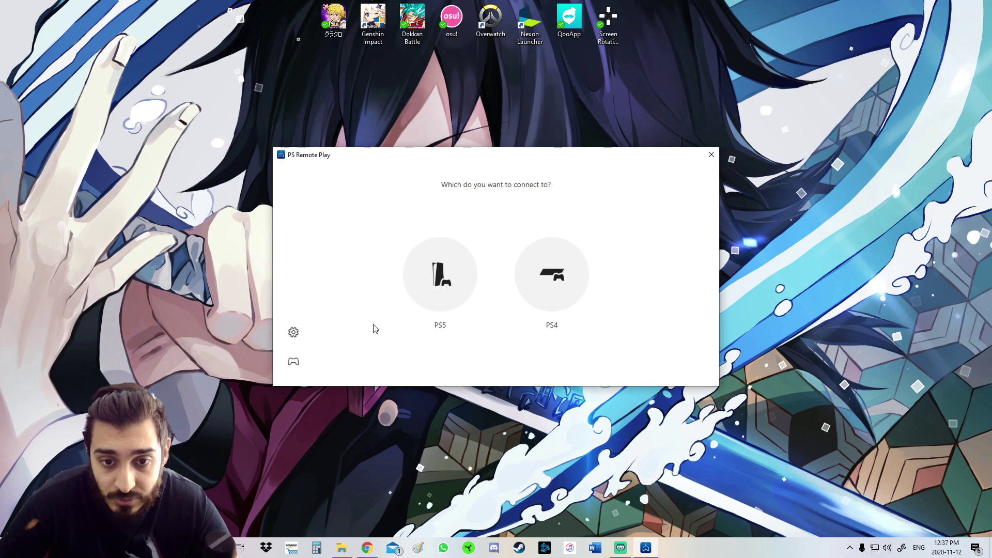
# - Set the PS5 video resolution for Remote Play to 1080p in the app's settings
pyautogui.click(293, 332)
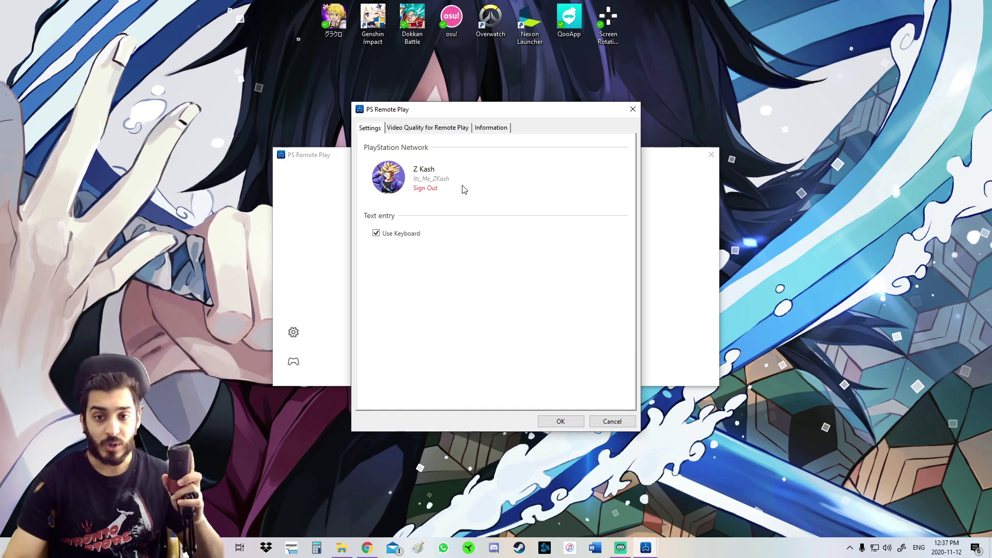
pyautogui.click(633, 109)
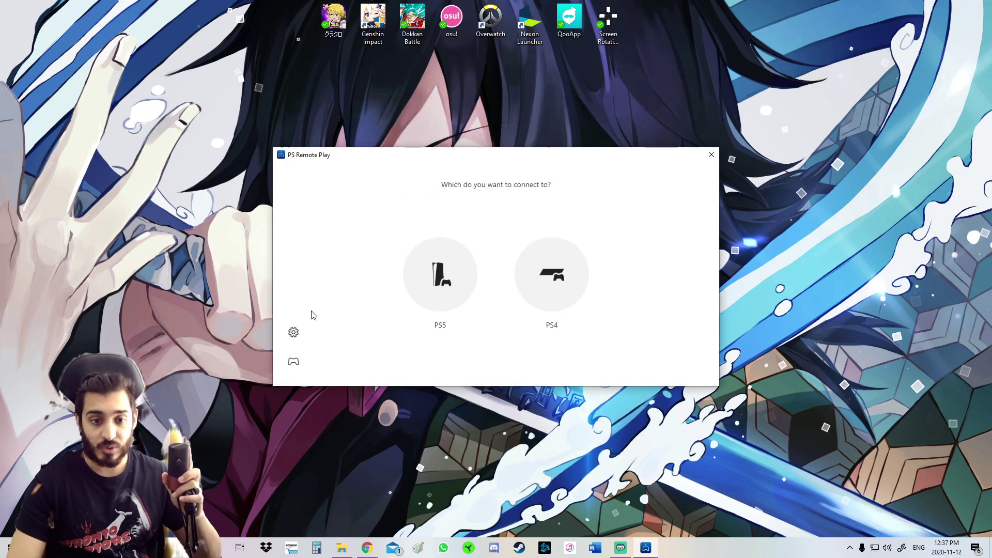
pyautogui.click(293, 332)
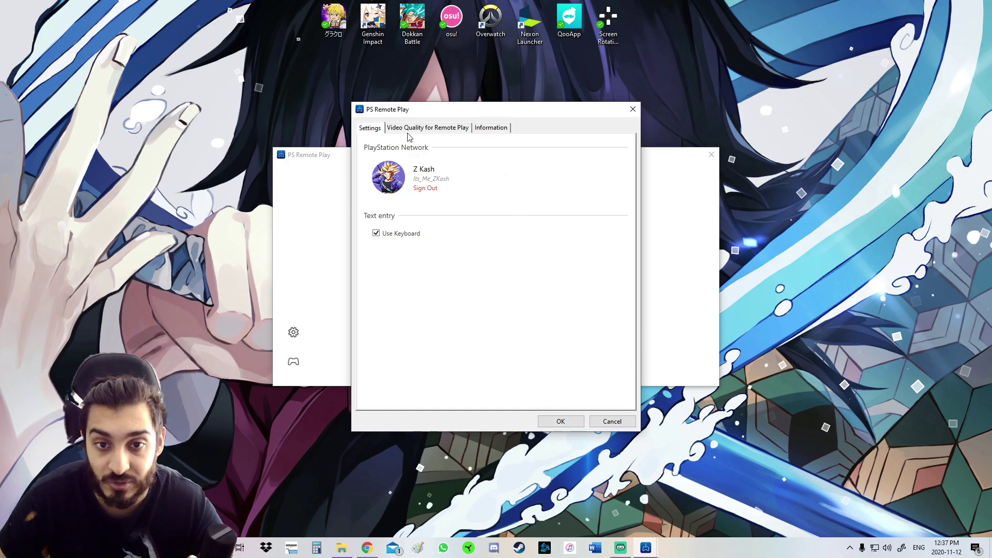
pyautogui.click(421, 128)
pyautogui.click(590, 166)
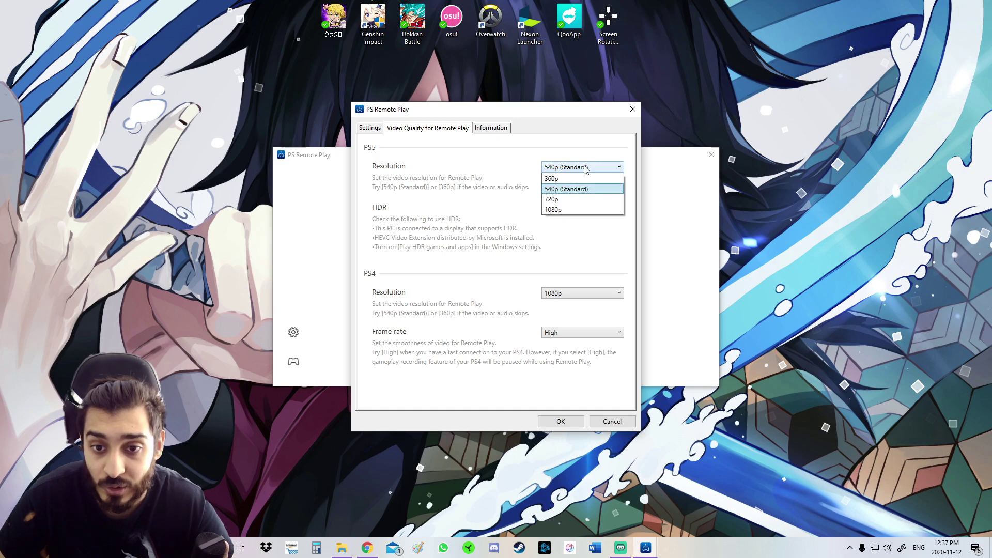
pyautogui.click(586, 210)
# - Set the PS4 video quality to 1080p resolution with a High frame rate
pyautogui.click(580, 293)
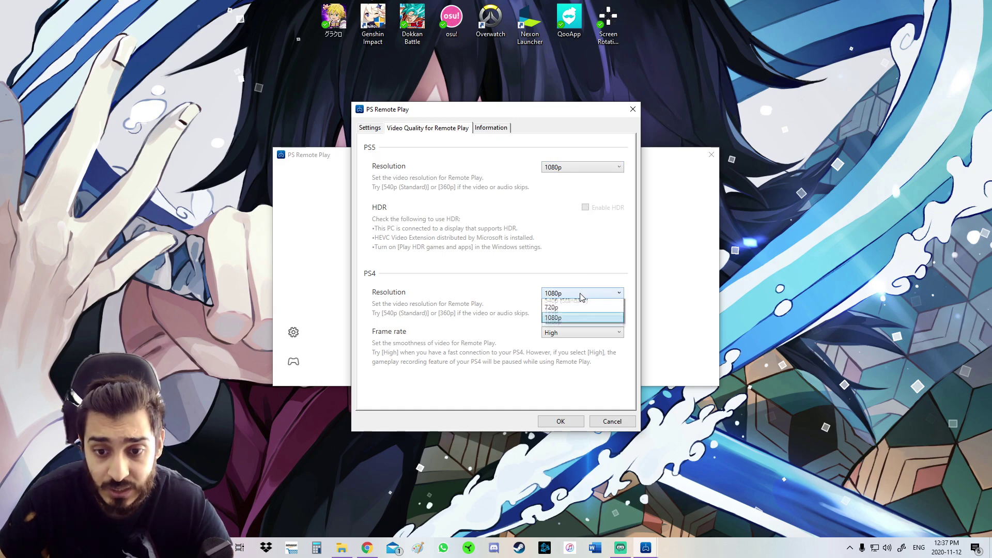
pyautogui.click(581, 338)
pyautogui.click(581, 335)
pyautogui.click(583, 361)
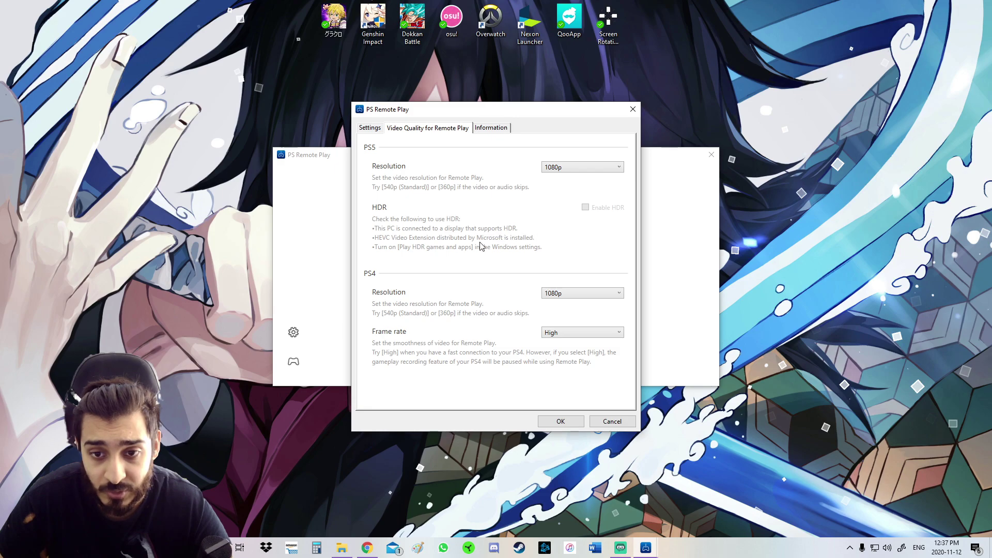
# - Check the app's information page, save the settings, and choose PS5 as the console to connect to
pyautogui.click(497, 133)
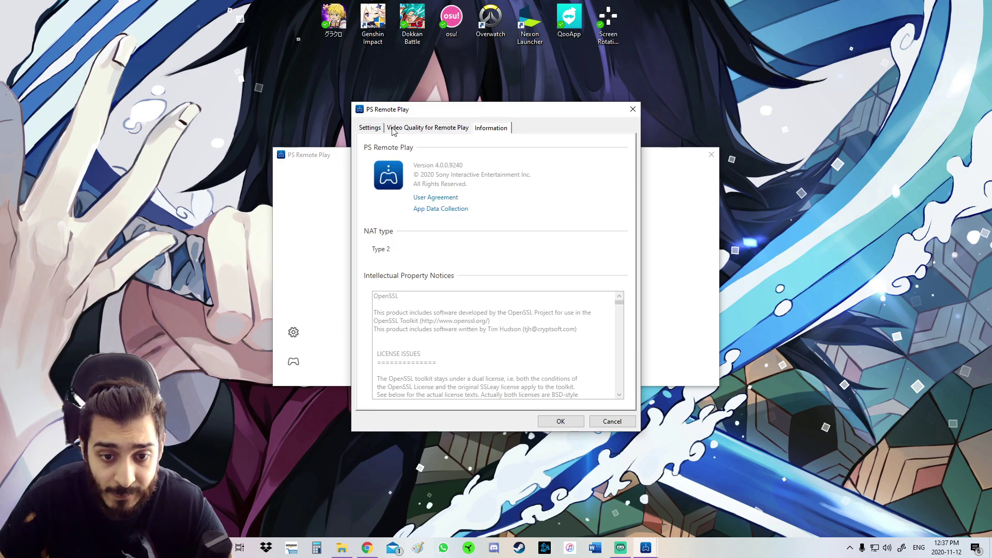
pyautogui.click(370, 129)
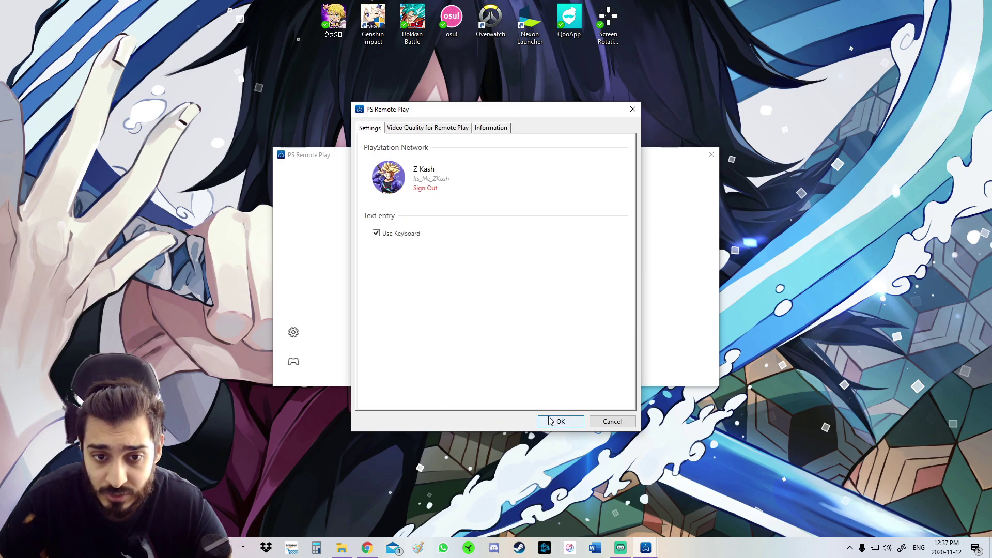
pyautogui.click(560, 422)
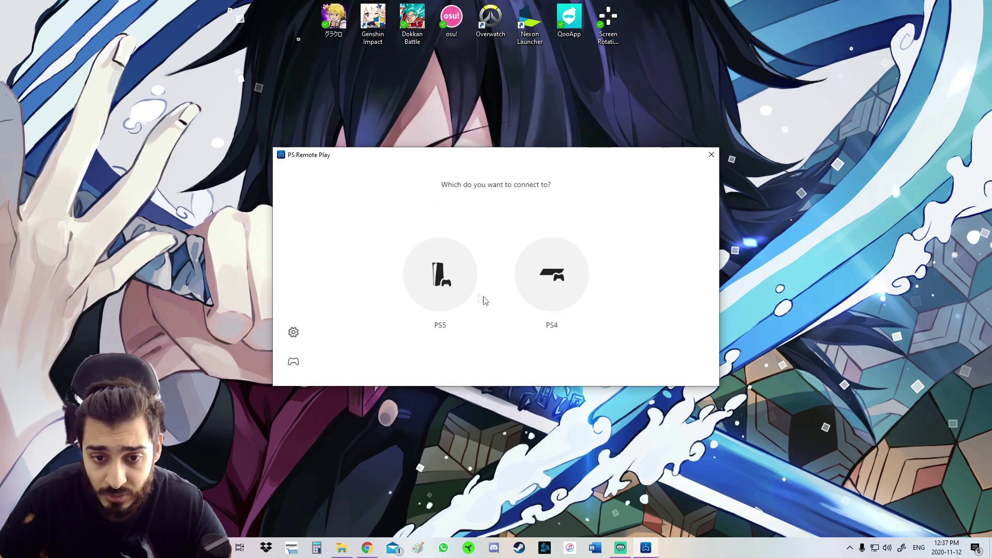
pyautogui.click(450, 285)
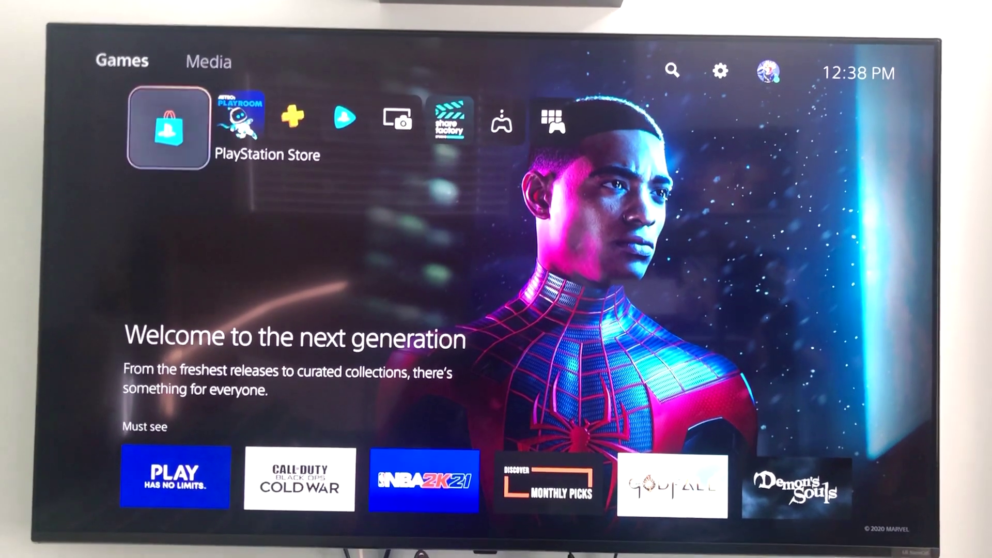
# - Open Settings from the PS5 console's home screen
pyautogui.press('Right')
pyautogui.press('Right')
pyautogui.press('Right')
pyautogui.press('Right')
pyautogui.press('Right')
pyautogui.press('Right')
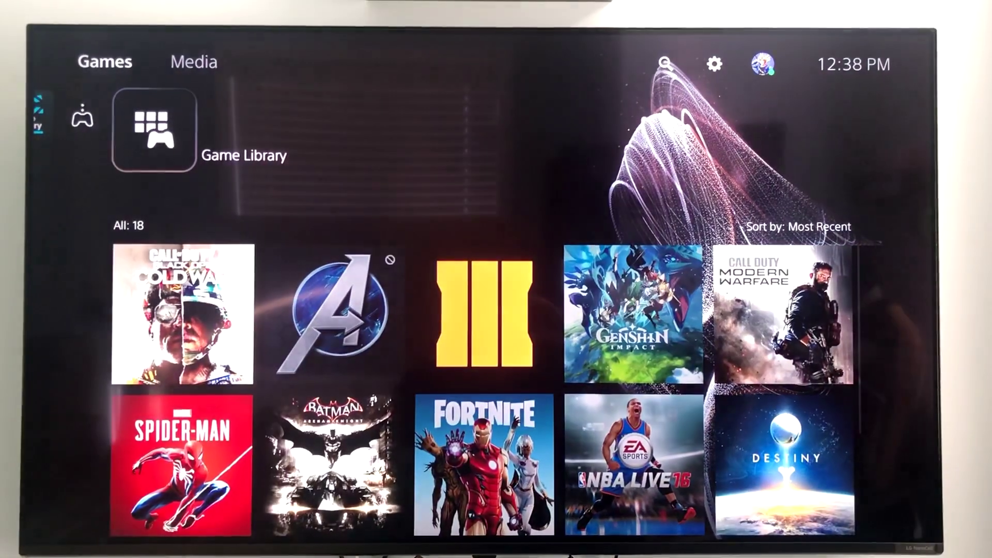
pyautogui.press('Up')
pyautogui.press('Right')
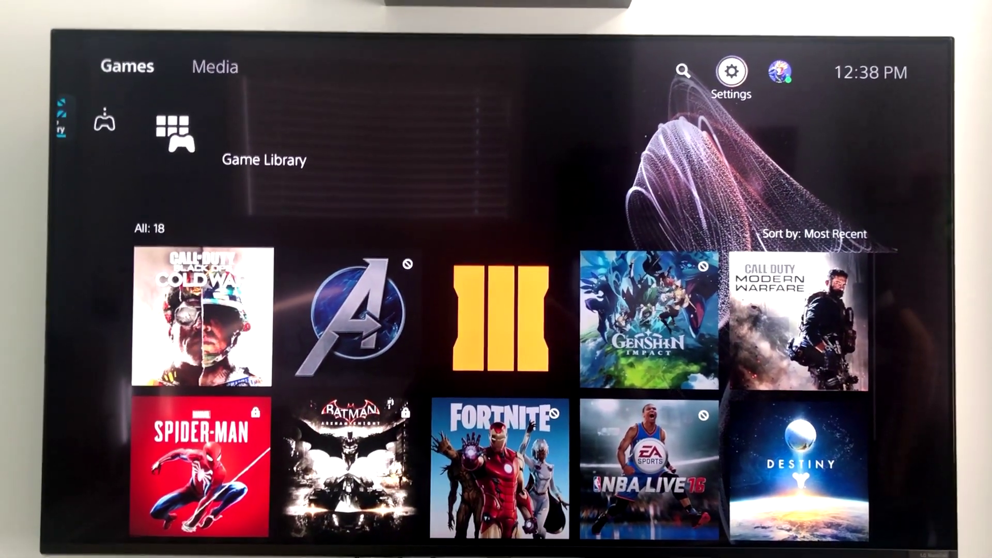
pyautogui.press('Return')
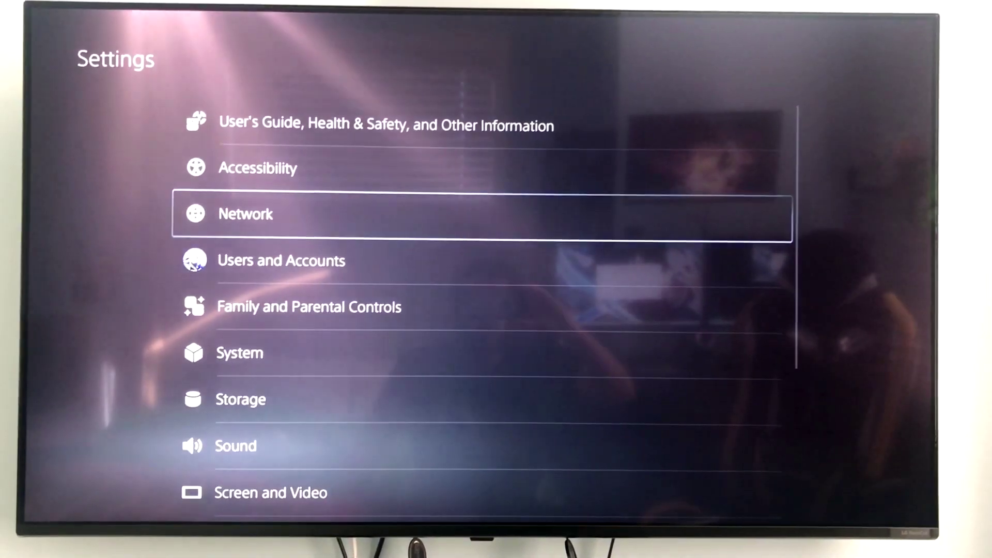
# - Open the Remote Play options in the console's System settings
pyautogui.press('Down')
pyautogui.press('Down')
pyautogui.press('Down')
pyautogui.press('Return')
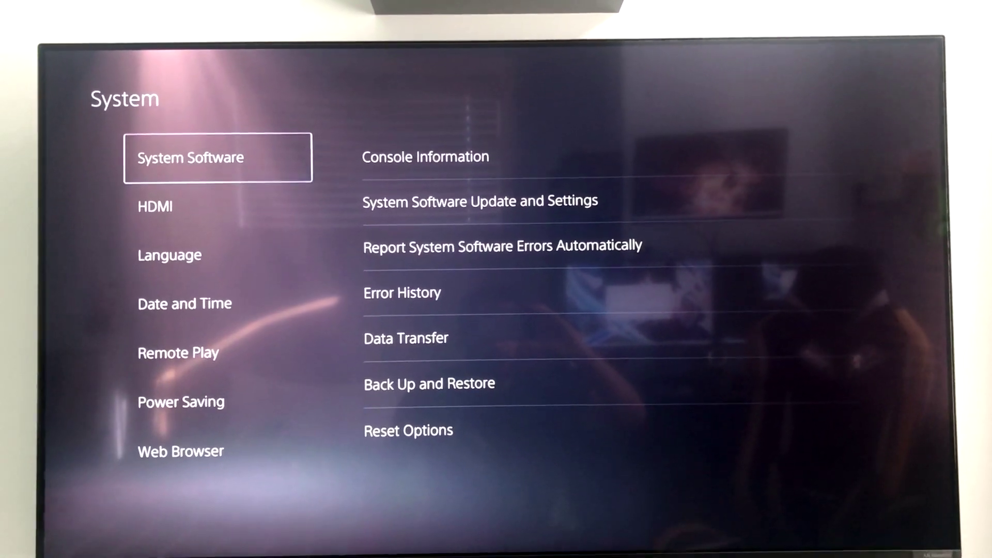
pyautogui.press('Down')
pyautogui.press('Down')
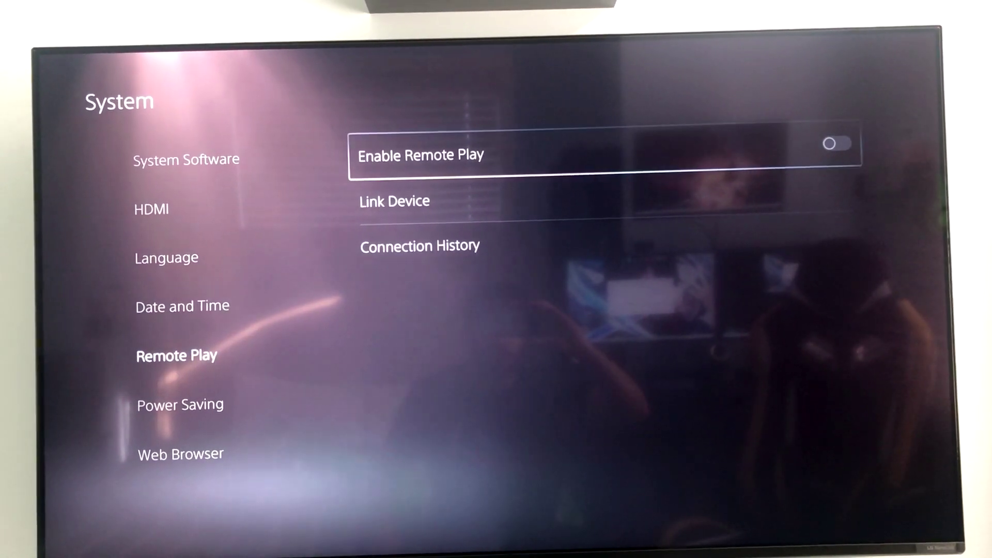
# - Turn on Enable Remote Play on the PS5 and back out of the console's settings
pyautogui.press('Return')
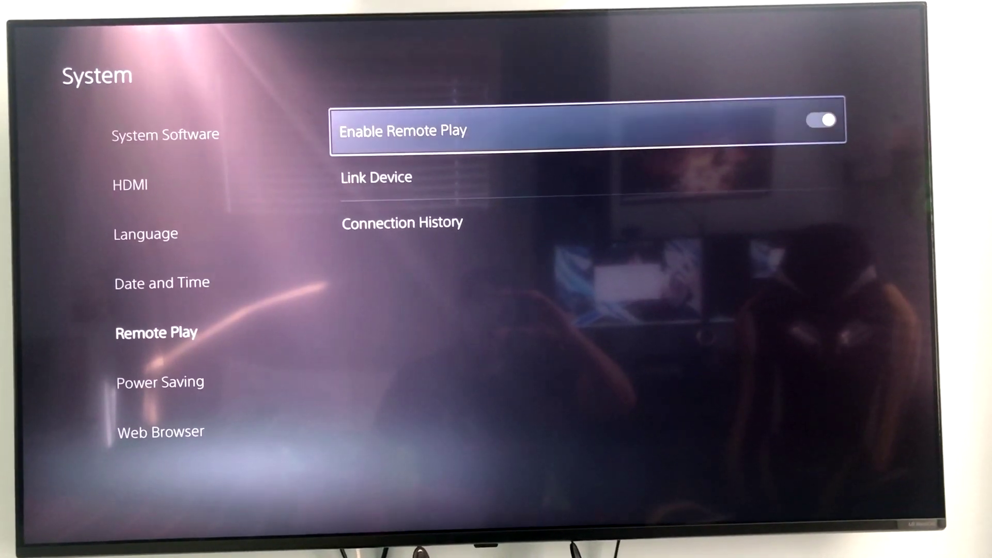
pyautogui.press('Escape')
pyautogui.press('Escape')
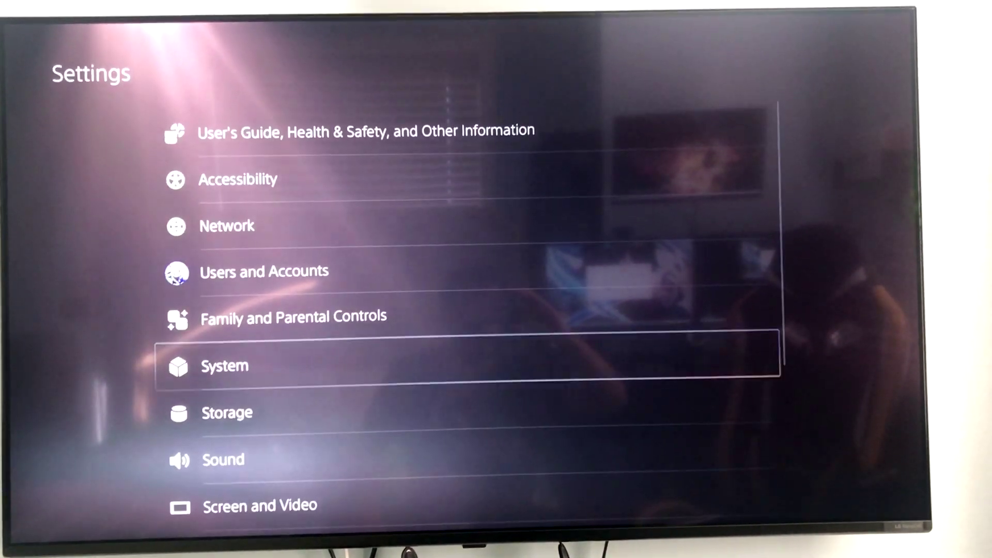
pyautogui.press('Escape')
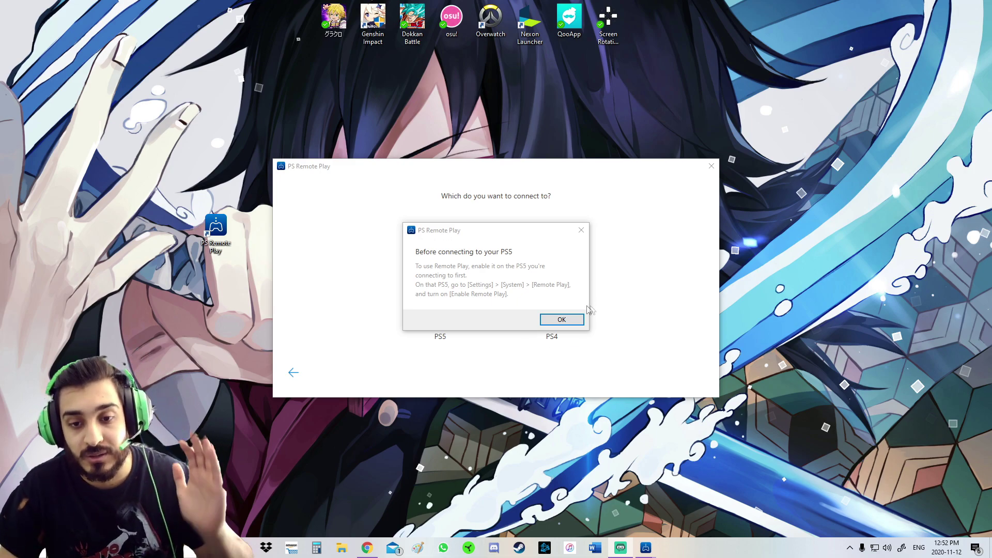
# - Return to the PC, acknowledge the notice about enabling Remote Play to connect to the PS5, and show the stream in full screen
pyautogui.click(563, 319)
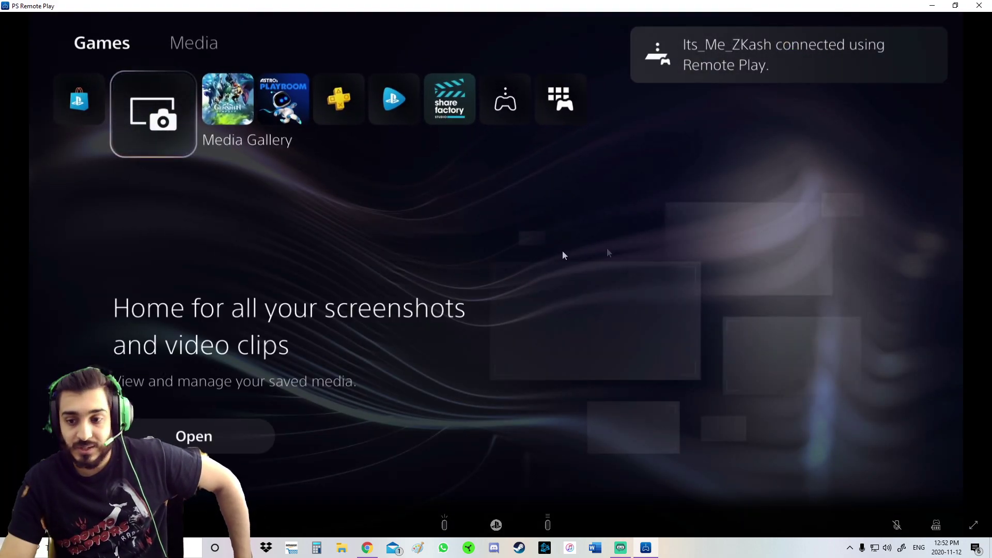
pyautogui.click(973, 526)
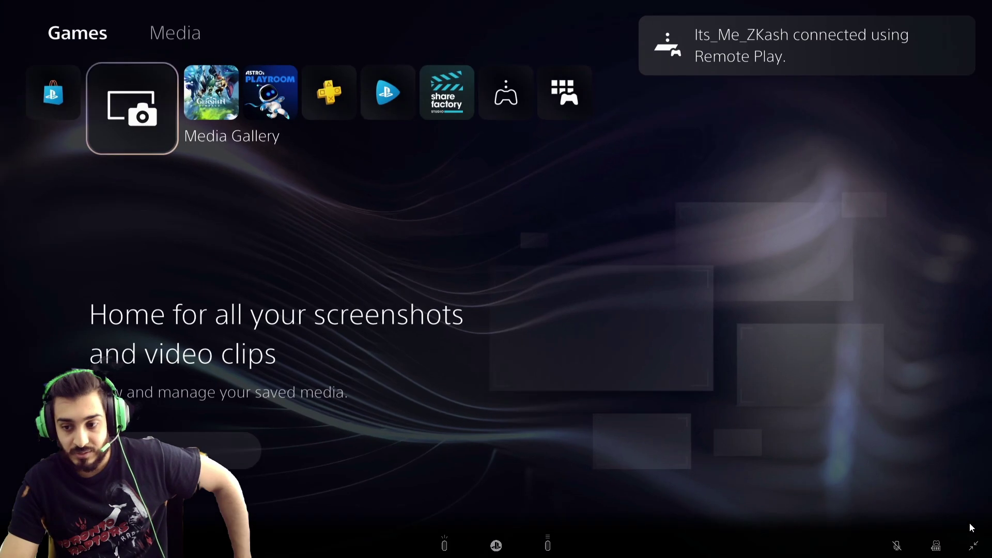
# - Browse back and forth through the game tiles on the streamed PS5 home screen to test the controls
pyautogui.press('Right')
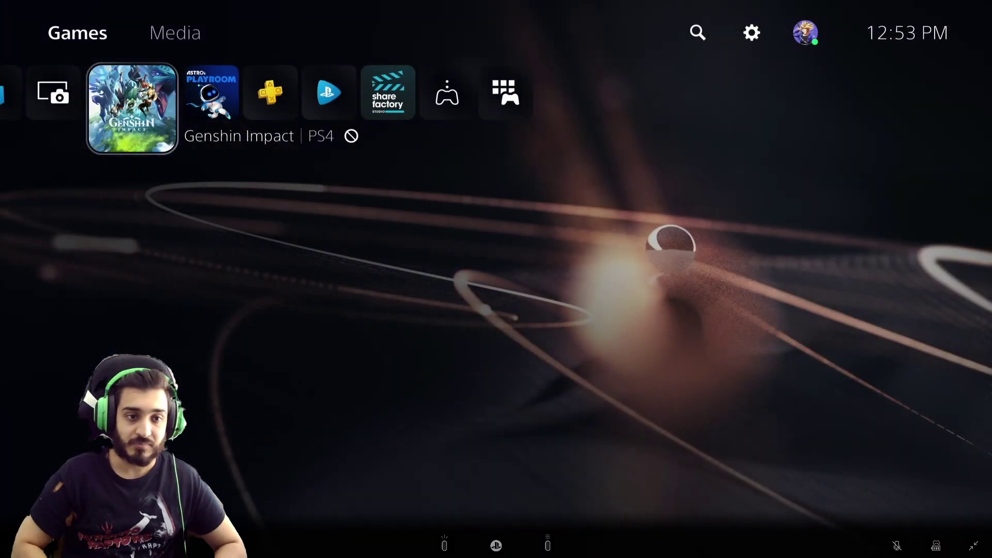
pyautogui.press('Left')
pyautogui.press('Left')
pyautogui.press('Right')
pyautogui.press('Right')
pyautogui.press('Right')
pyautogui.press('Right')
pyautogui.press('Right')
pyautogui.press('Right')
pyautogui.press('Right')
pyautogui.press('Right')
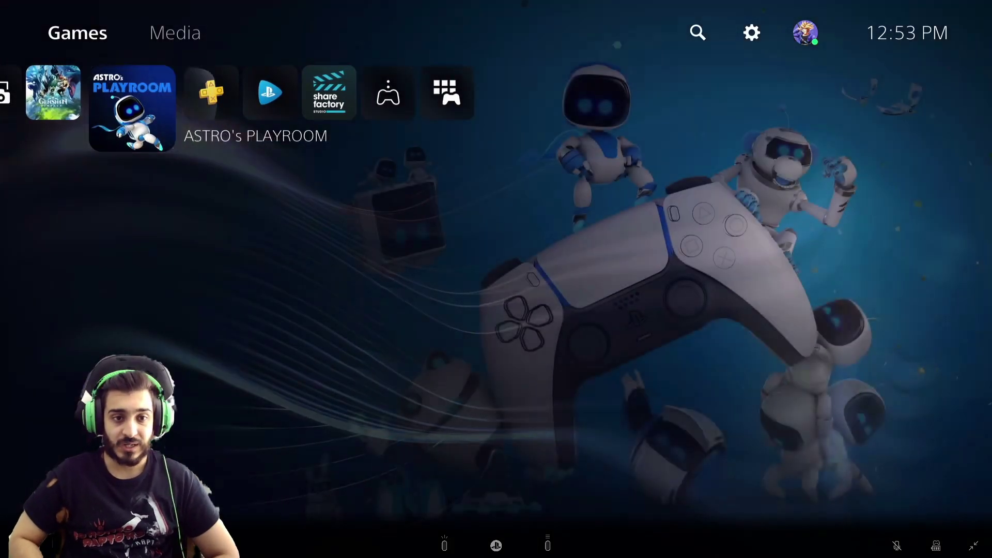
pyautogui.press('Left')
pyautogui.press('Left')
pyautogui.press('Left')
pyautogui.press('Left')
# - View the Media section of the PS5 home screen and return to the Games section
pyautogui.press('Up')
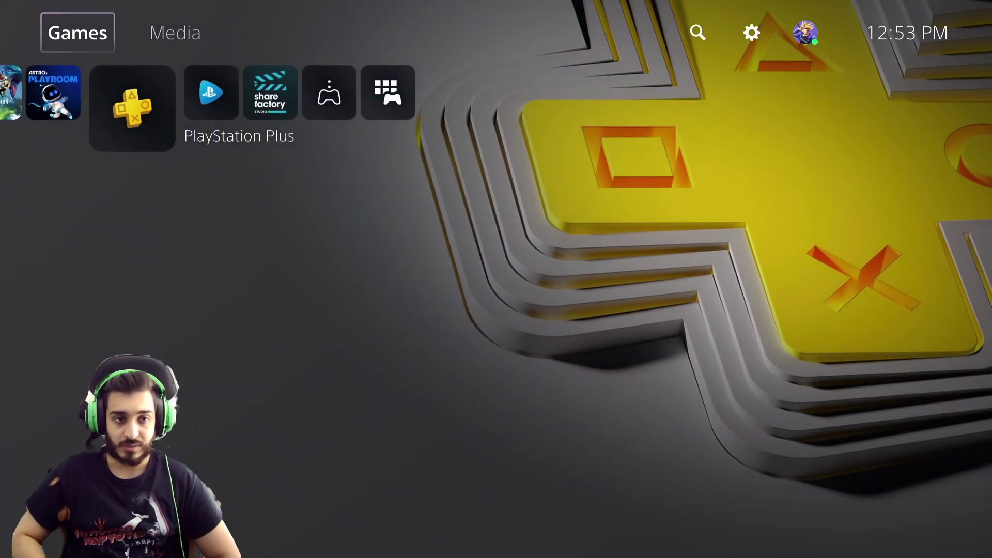
pyautogui.press('Right')
pyautogui.press('Return')
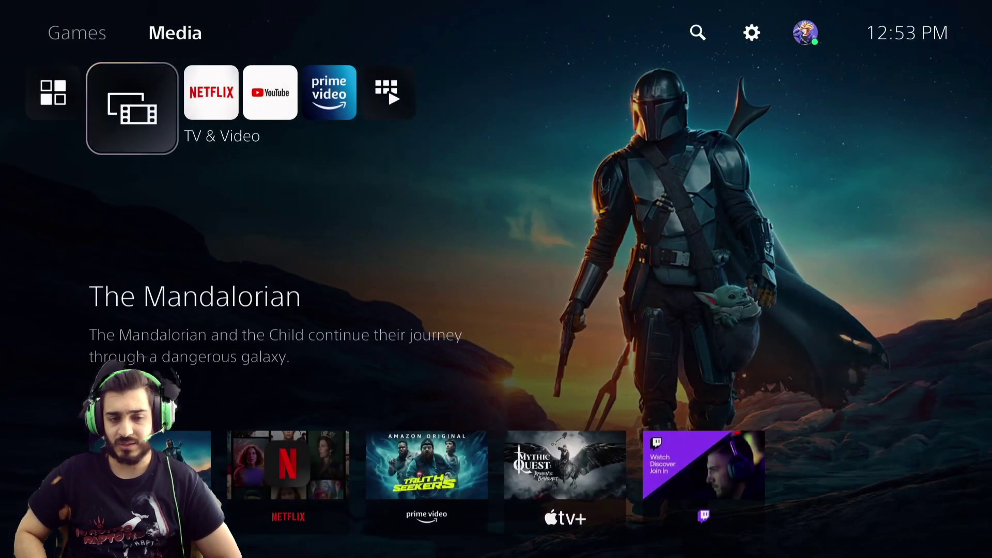
pyautogui.press('Left')
pyautogui.press('Return')
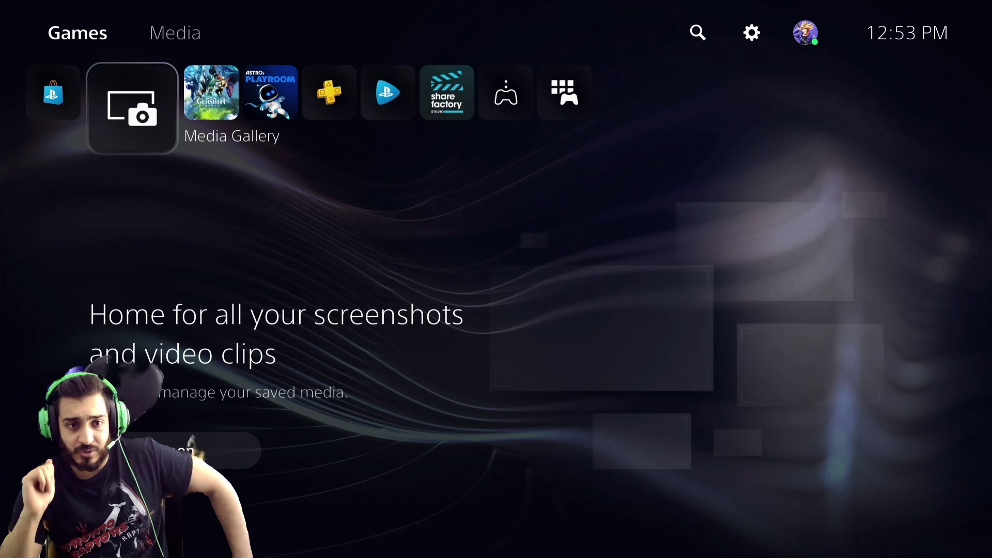
# - Browse the Games tiles from Media Gallery to Remote Play, back to PlayStation Store, and to Genshin Impact
pyautogui.press('Right')
pyautogui.press('Right')
pyautogui.press('Right')
pyautogui.press('Right')
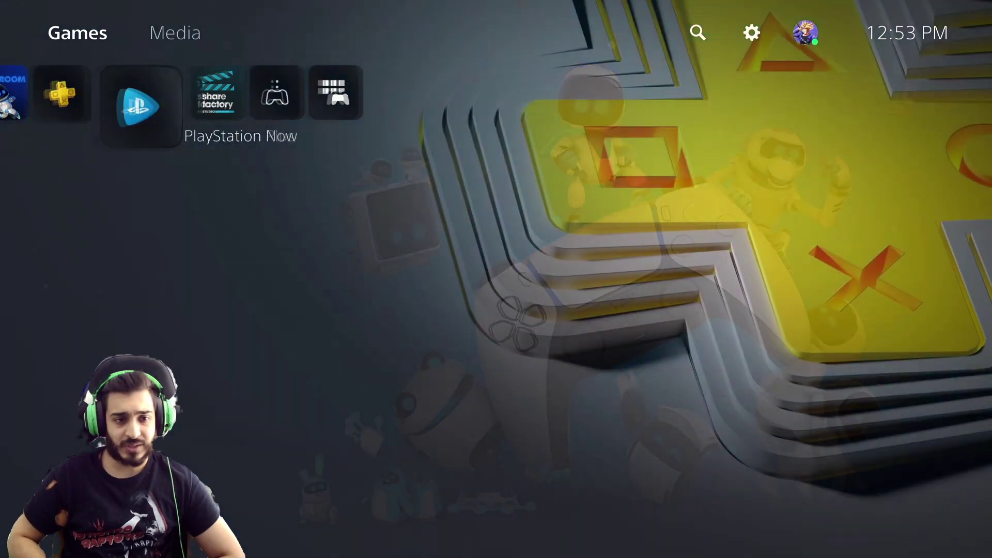
pyautogui.press('Right')
pyautogui.press('Left')
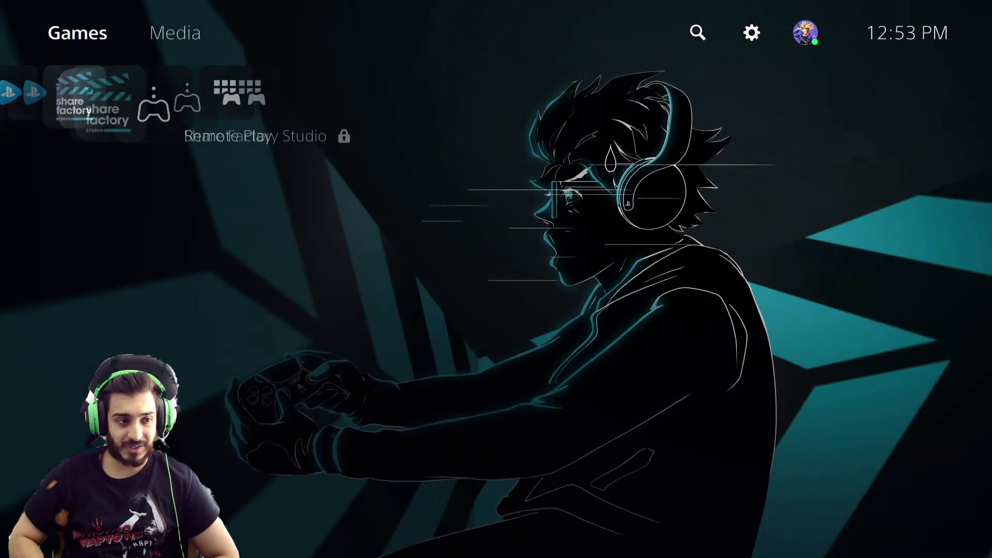
pyautogui.press('Left')
pyautogui.press('Left')
pyautogui.press('Left')
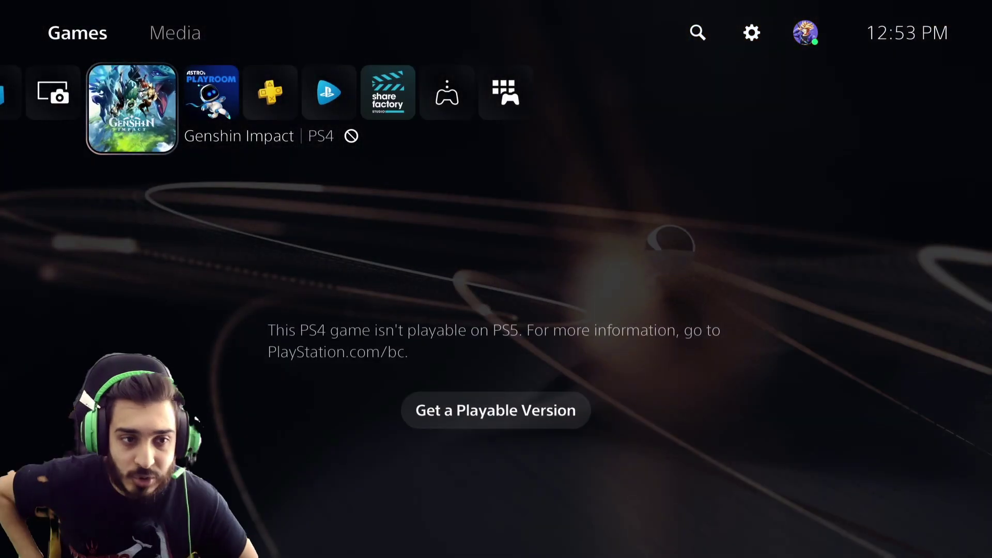
pyautogui.press('Right')
pyautogui.press('Left')
pyautogui.press('Left')
pyautogui.press('Left')
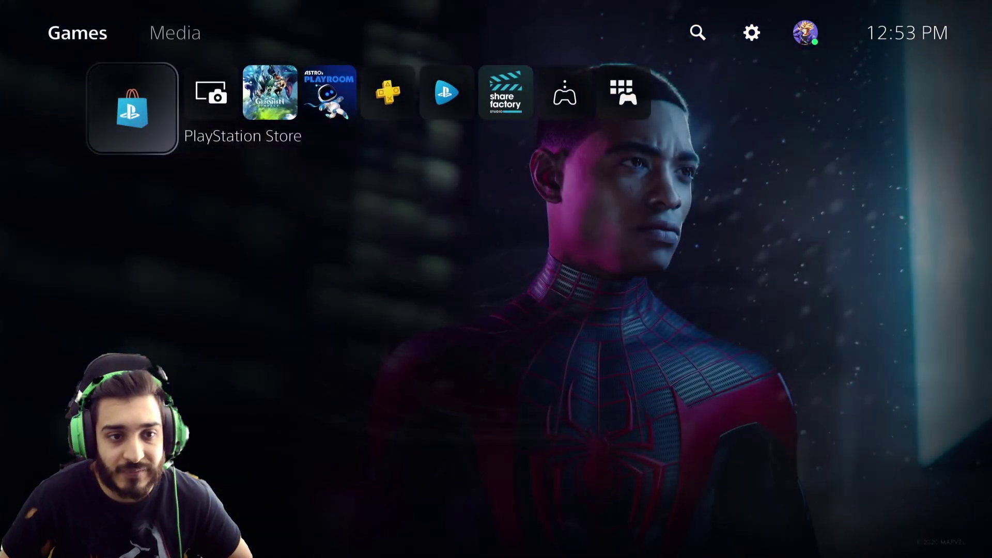
pyautogui.press('Right')
pyautogui.press('Right')
pyautogui.press('Up')
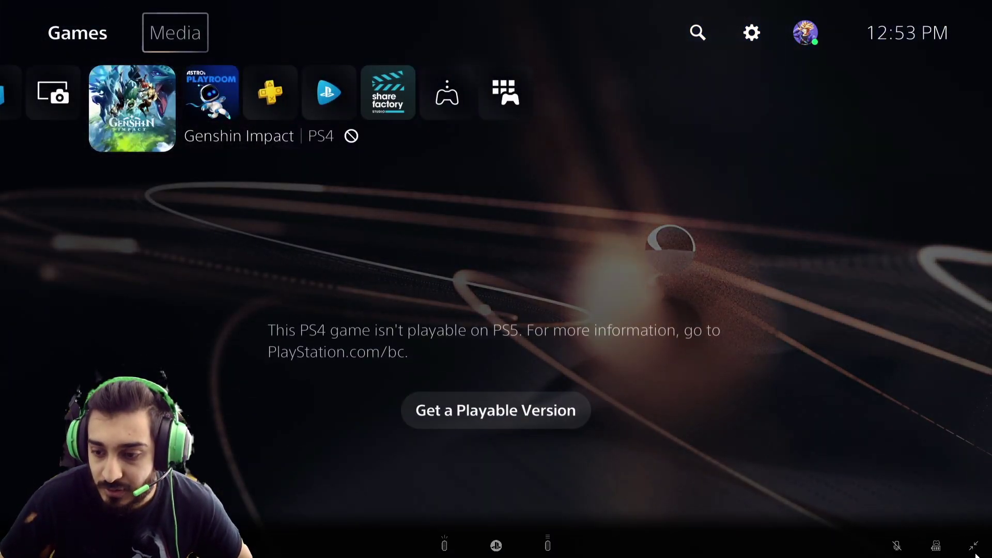
# - Shrink the stream to a small window, move to the PlayStation Plus tile, and bring the stream back to full screen
pyautogui.click(955, 5)
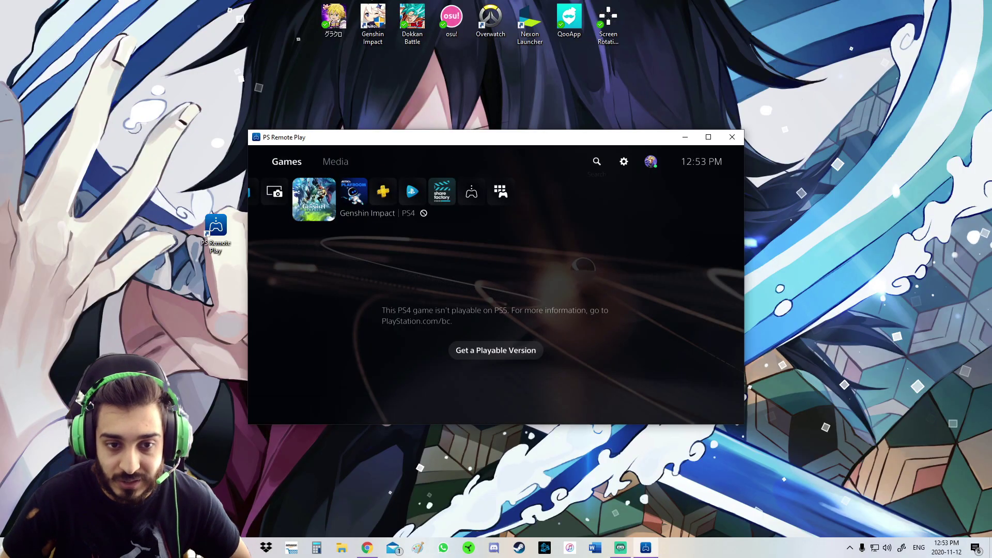
pyautogui.press('Right')
pyautogui.press('Right')
pyautogui.click(708, 137)
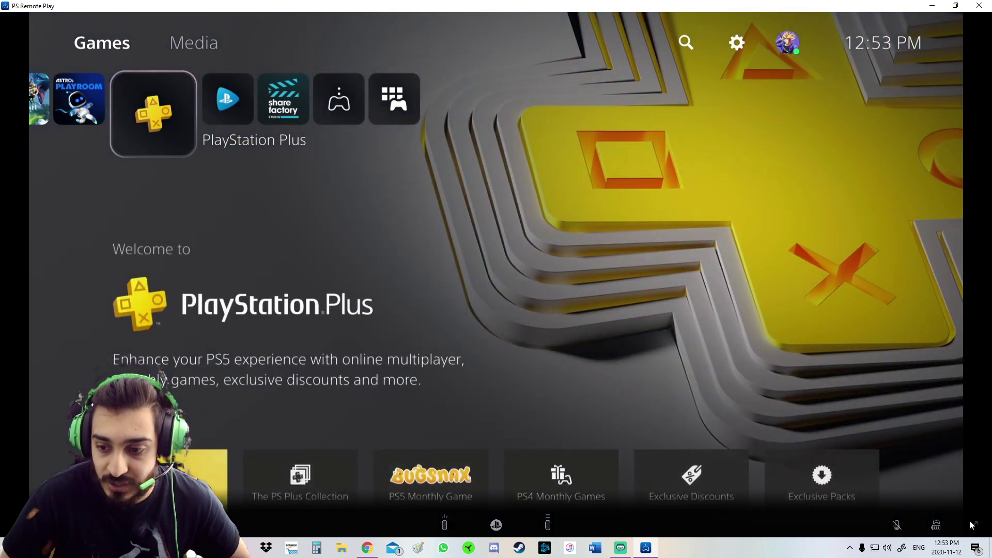
pyautogui.click(974, 524)
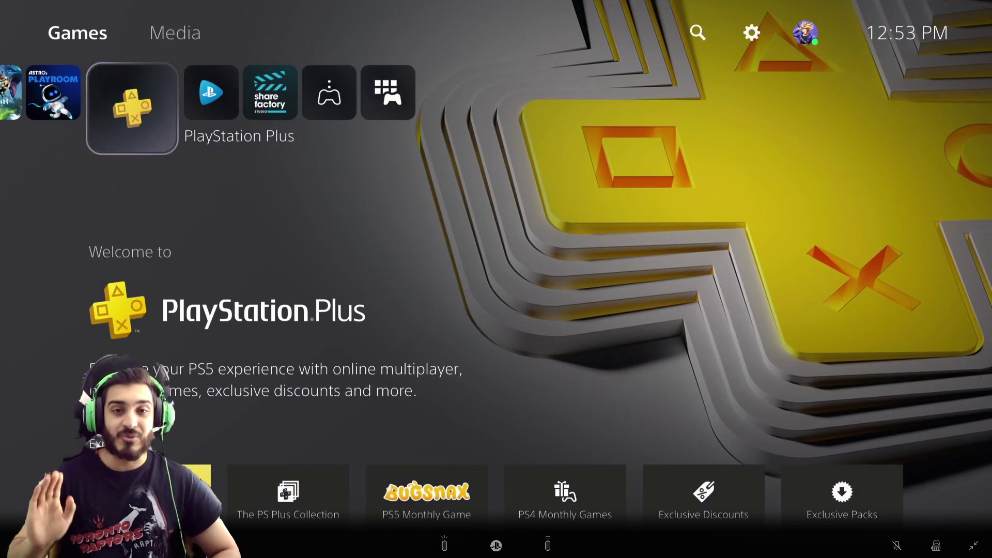
# - Browse the Games tiles from PlayStation Now back to Media Gallery and across to Share Factory Studio
pyautogui.press('Right')
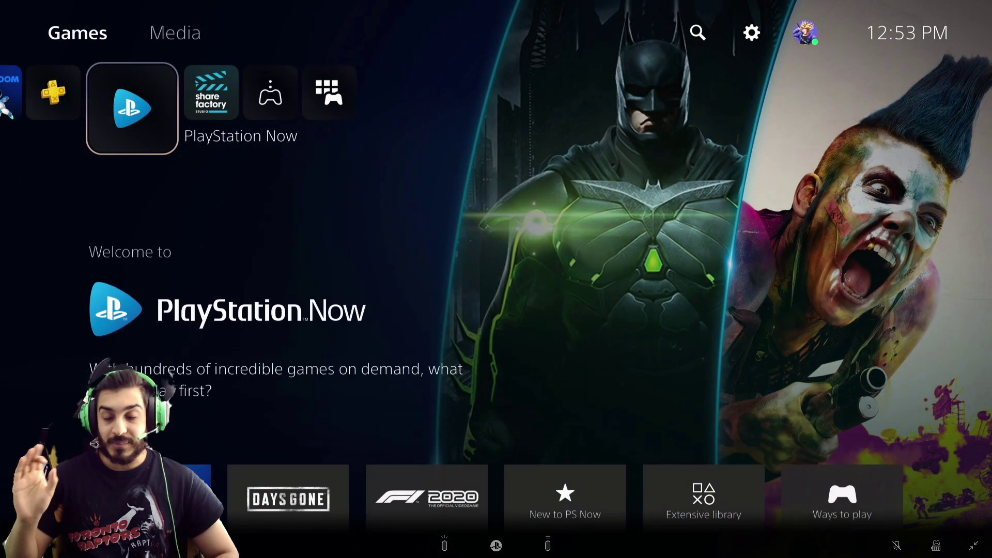
pyautogui.press('Left')
pyautogui.press('Left')
pyautogui.press('Left')
pyautogui.press('Left')
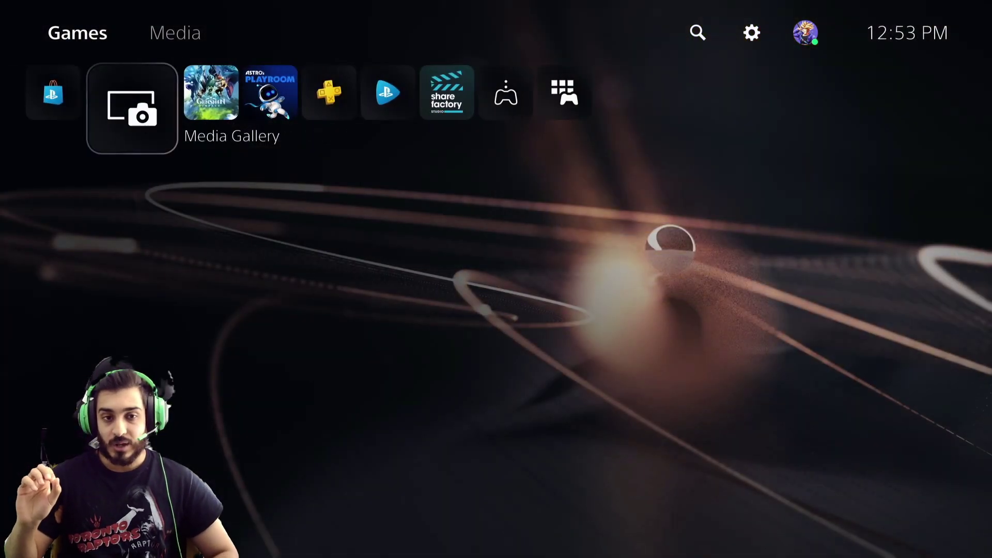
pyautogui.press('Up')
pyautogui.press('Right')
pyautogui.press('Down')
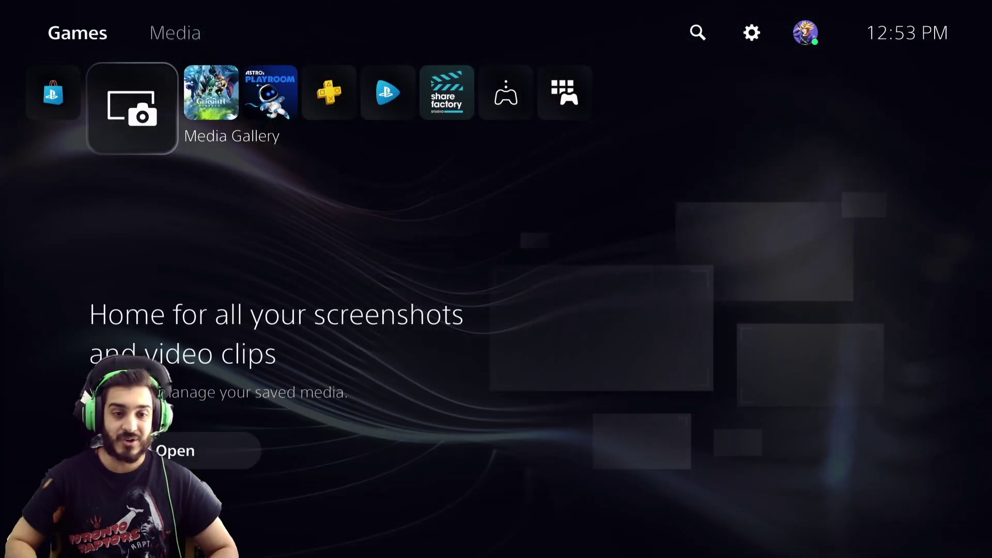
pyautogui.press('Right')
pyautogui.press('Right')
pyautogui.press('Right')
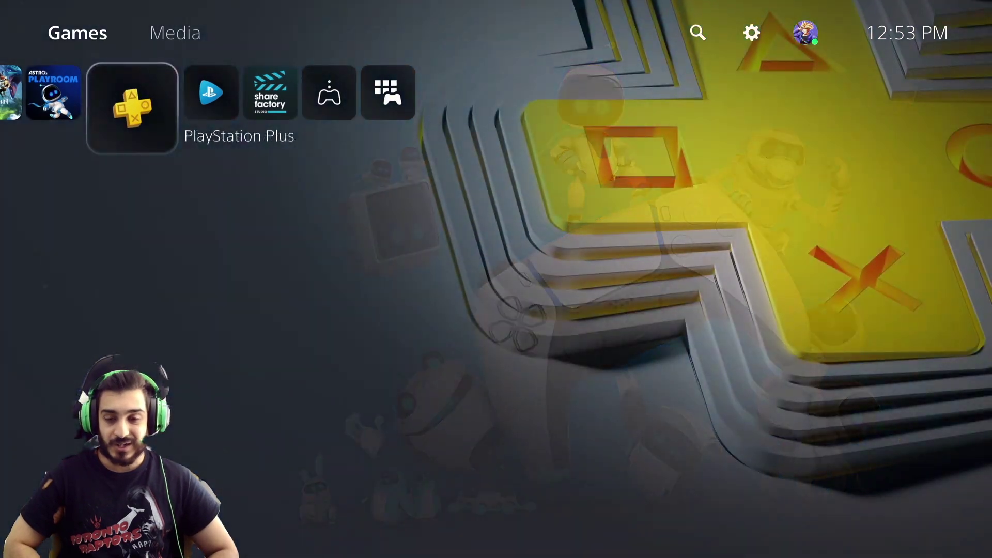
pyautogui.press('Right')
pyautogui.press('Right')
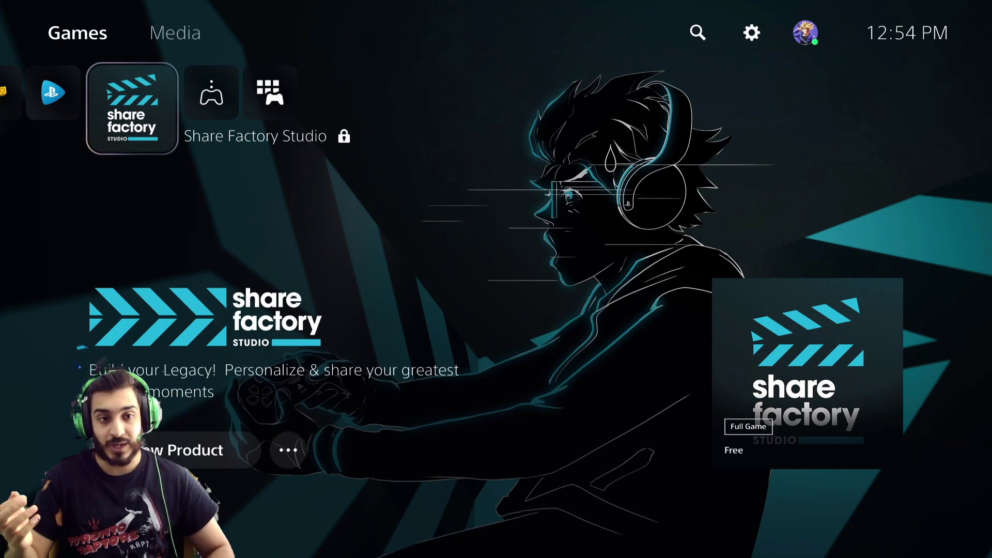
# - Browse the Games tiles back from Share Factory Studio past Genshin Impact to the start of the row
pyautogui.press('Left')
pyautogui.press('Left')
pyautogui.press('Left')
pyautogui.press('Left')
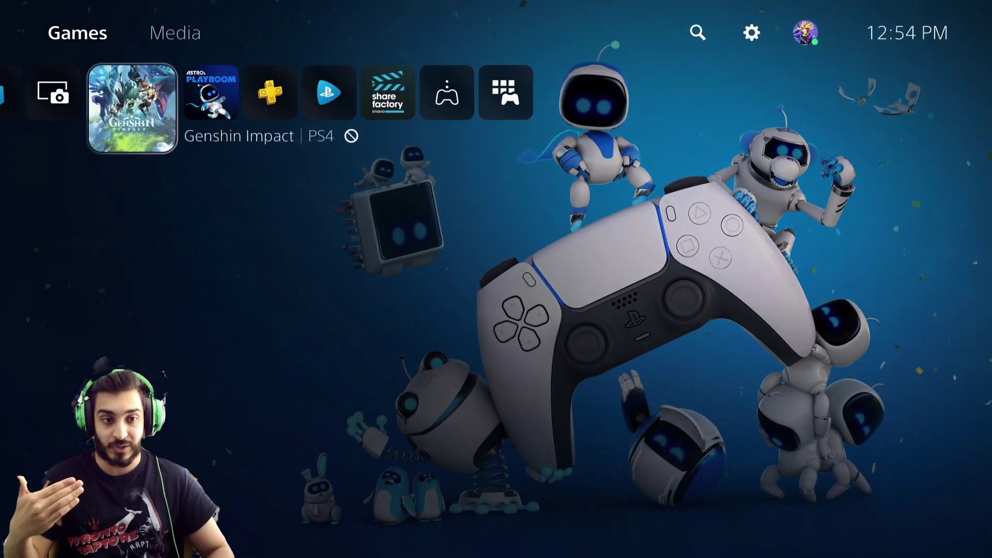
pyautogui.press('Left')
pyautogui.press('Left')
pyautogui.press('Right')
pyautogui.press('Left')
pyautogui.press('Left')
pyautogui.press('Right')
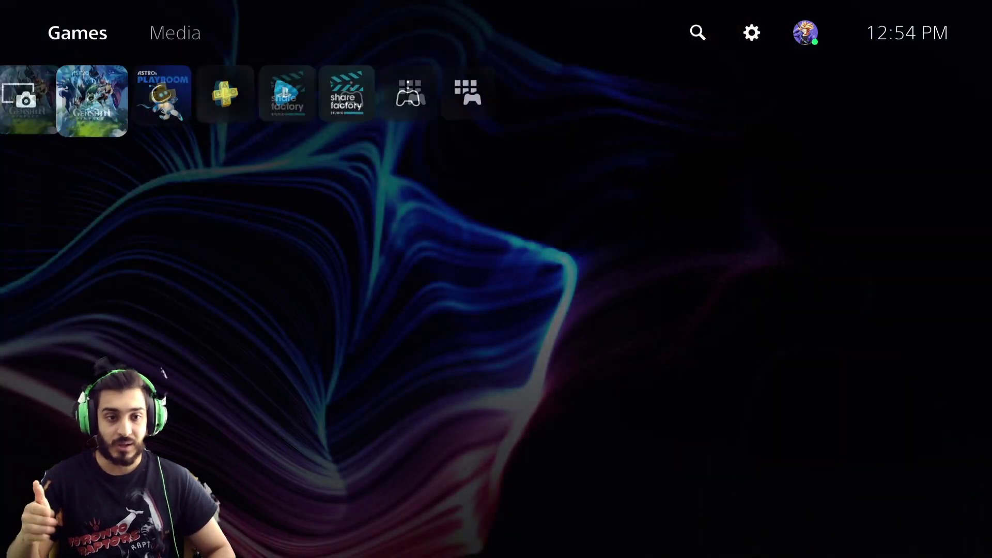
pyautogui.press('Right')
# - Check the All Apps tile in the Media section and go back to the Games section
pyautogui.press('Up')
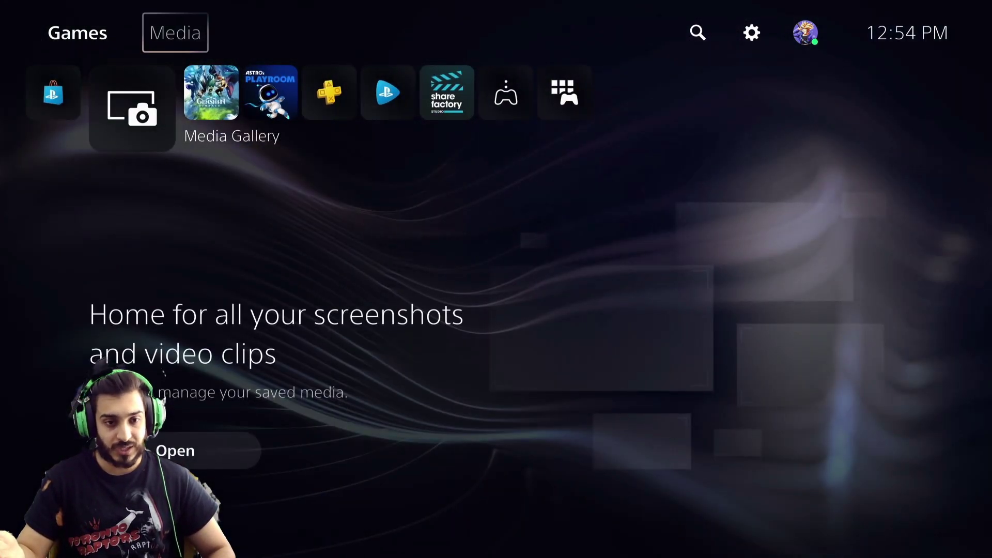
pyautogui.press('Return')
pyautogui.press('Left')
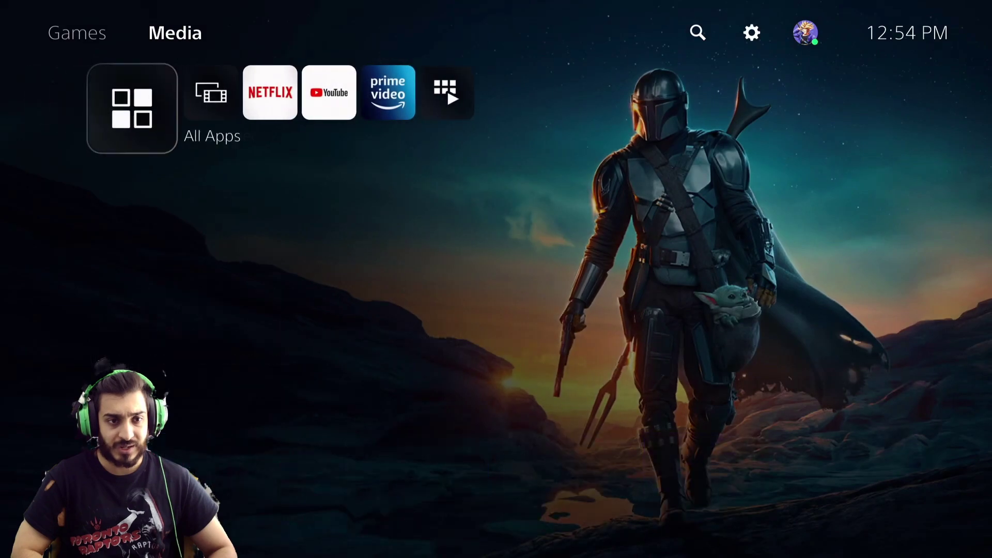
pyautogui.press('Left')
pyautogui.press('Return')
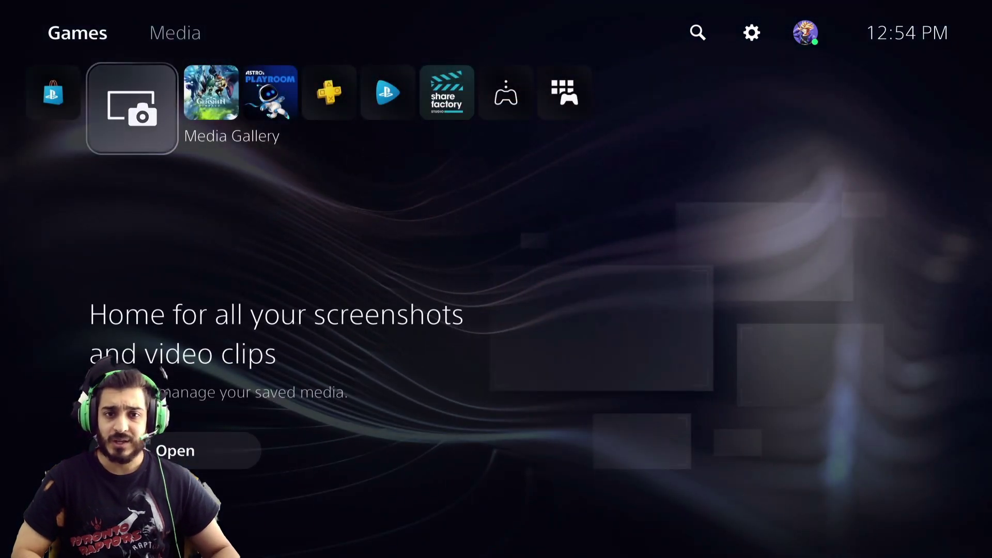